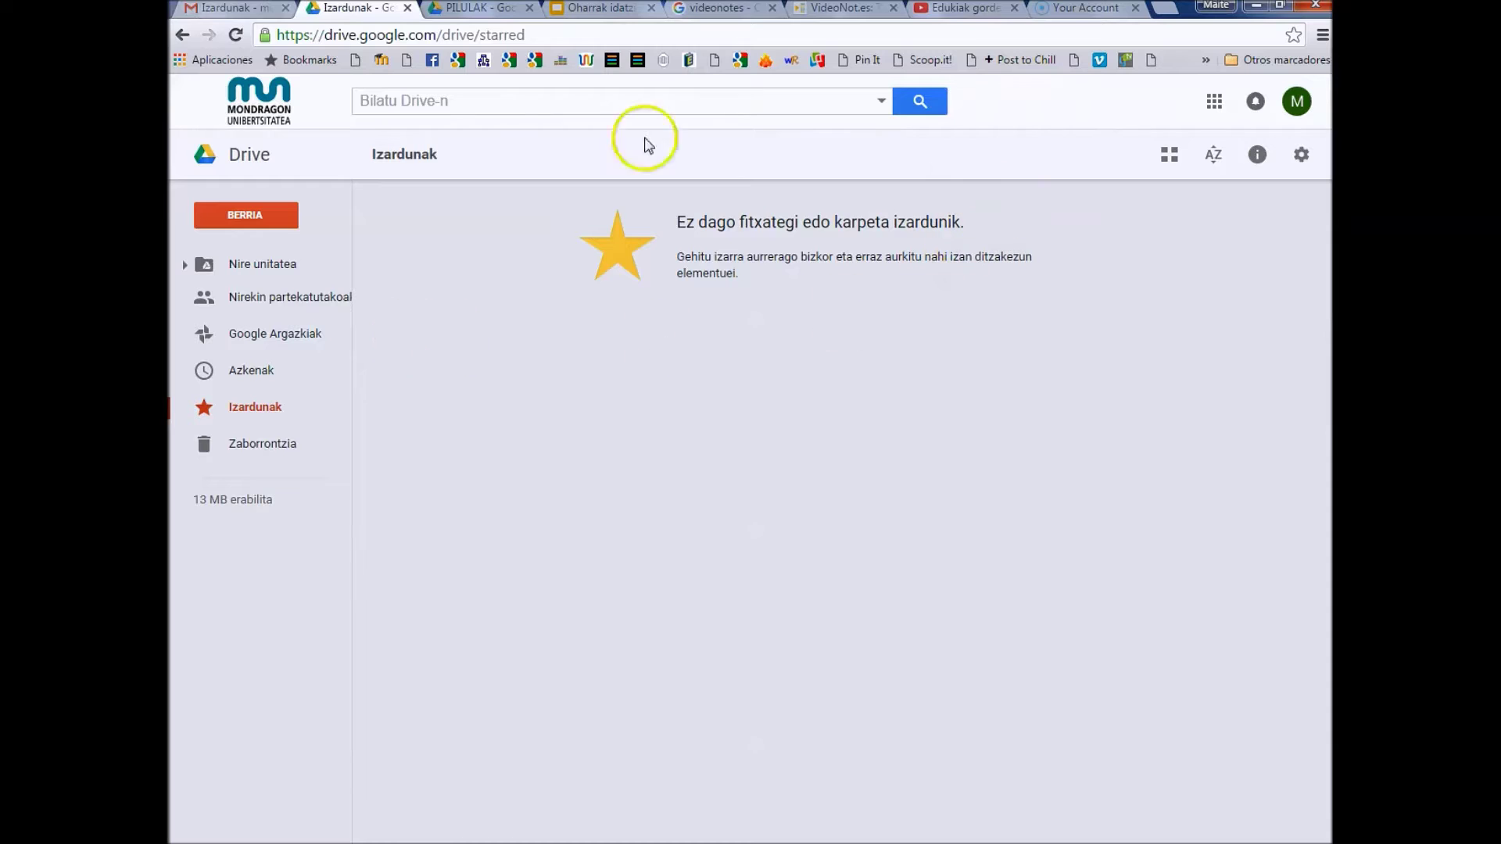
# Search the catalogue of apps that can be connected to Drive for videonot.es.
pyautogui.click(255, 213)
pyautogui.moveTo(276, 485)
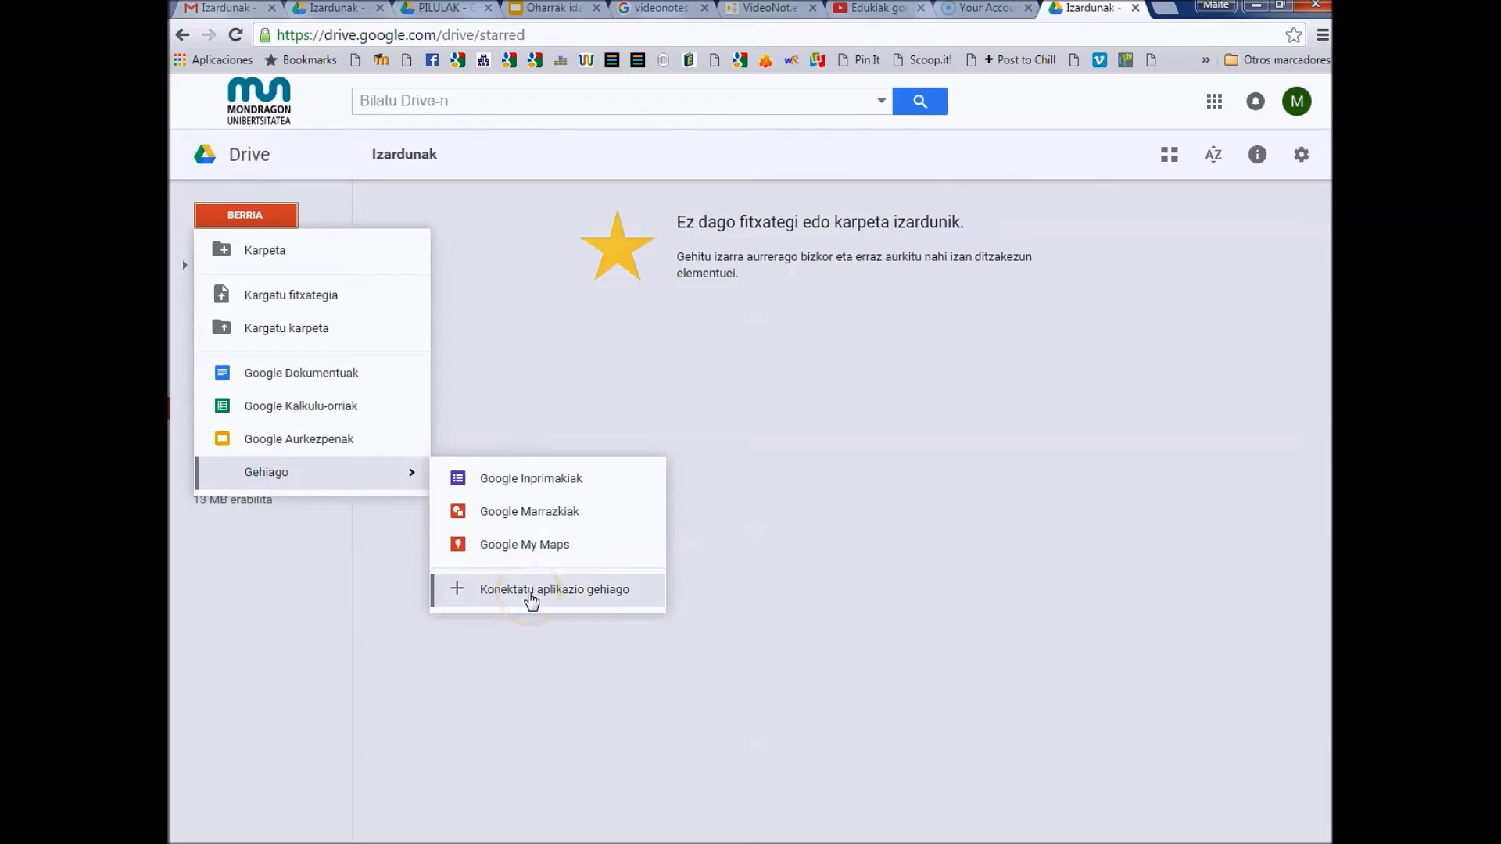
pyautogui.click(530, 593)
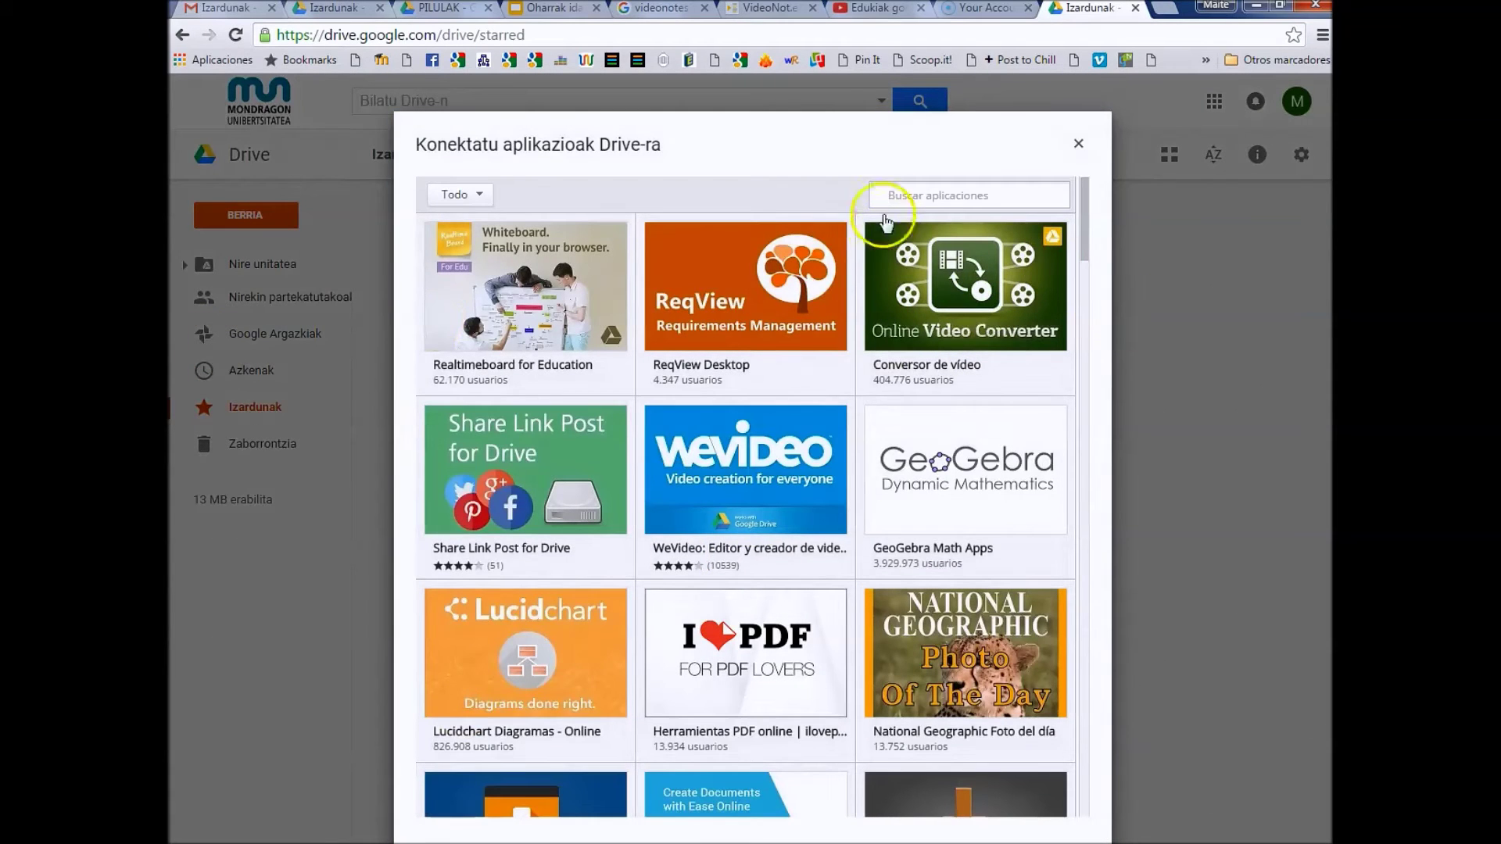
pyautogui.click(887, 194)
pyautogui.write('videonote')
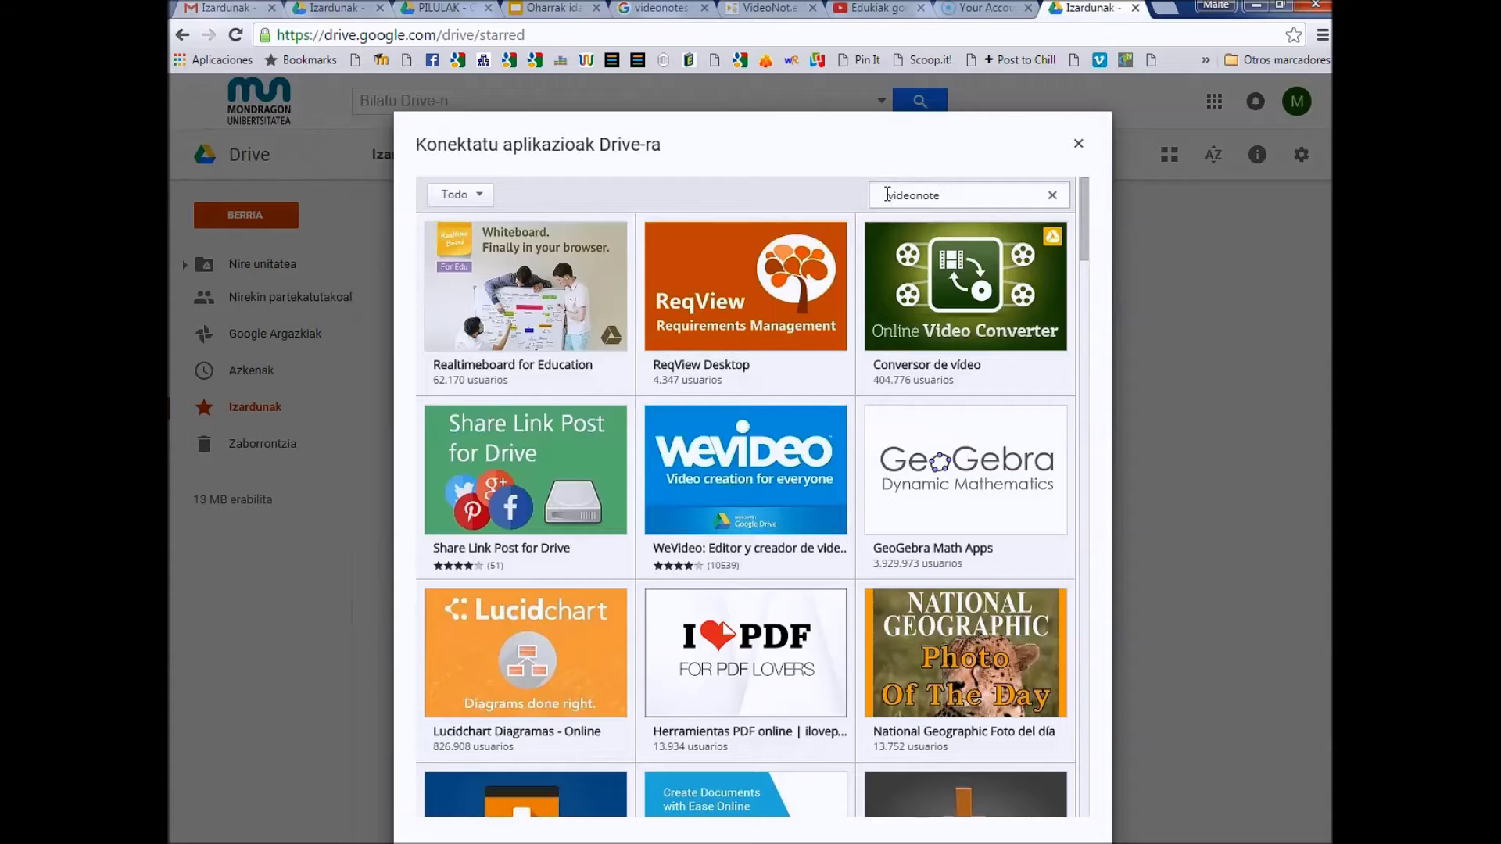
pyautogui.press('BackSpace')
pyautogui.press('Return')
# Connect VideoNot.es to Drive without making it the default app for the files it supports, and leave the app catalogue.
pyautogui.click(1008, 249)
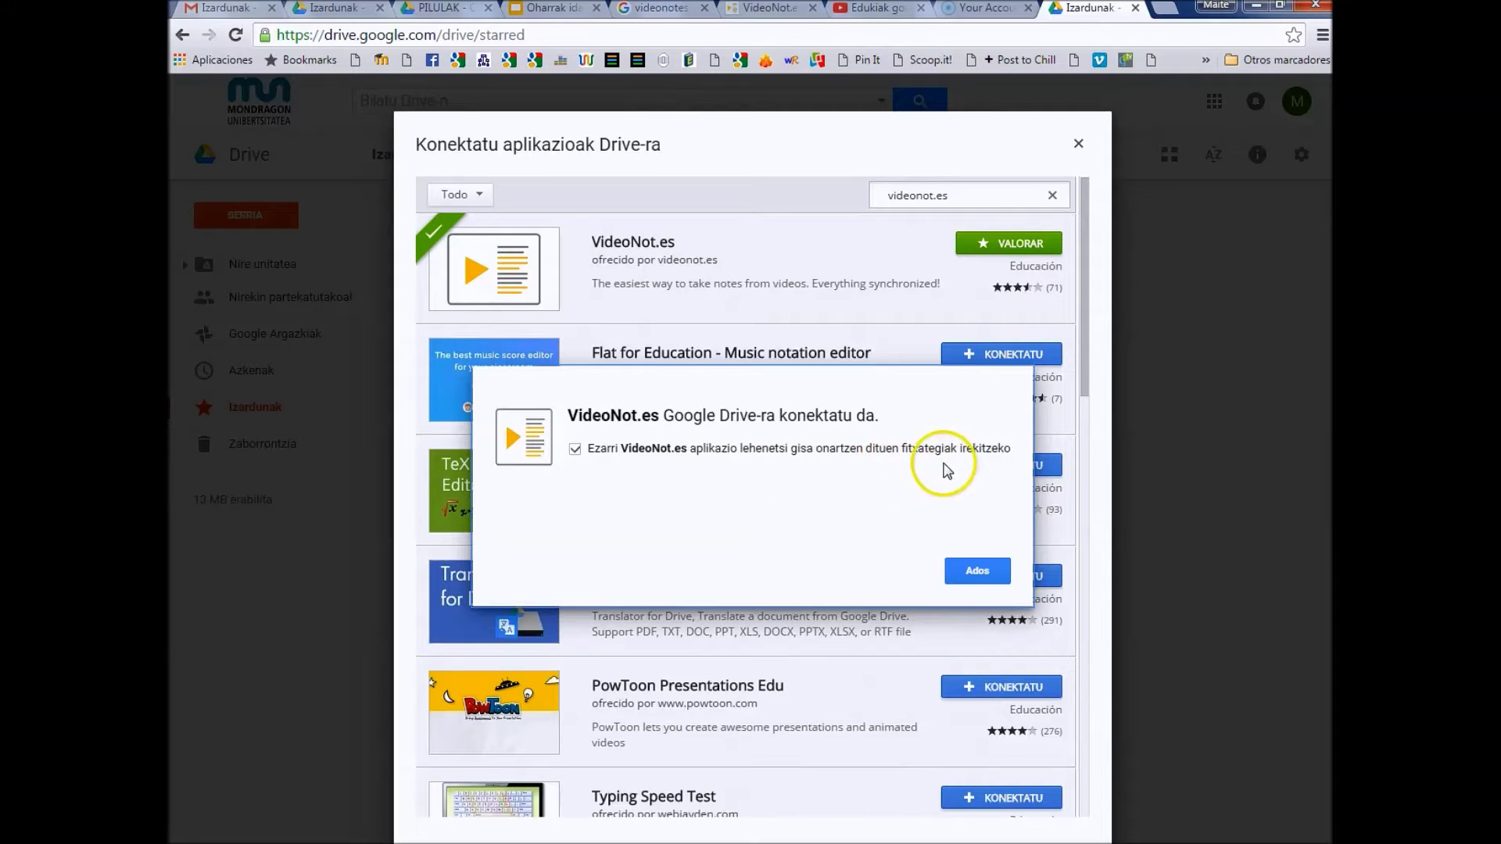
pyautogui.click(576, 449)
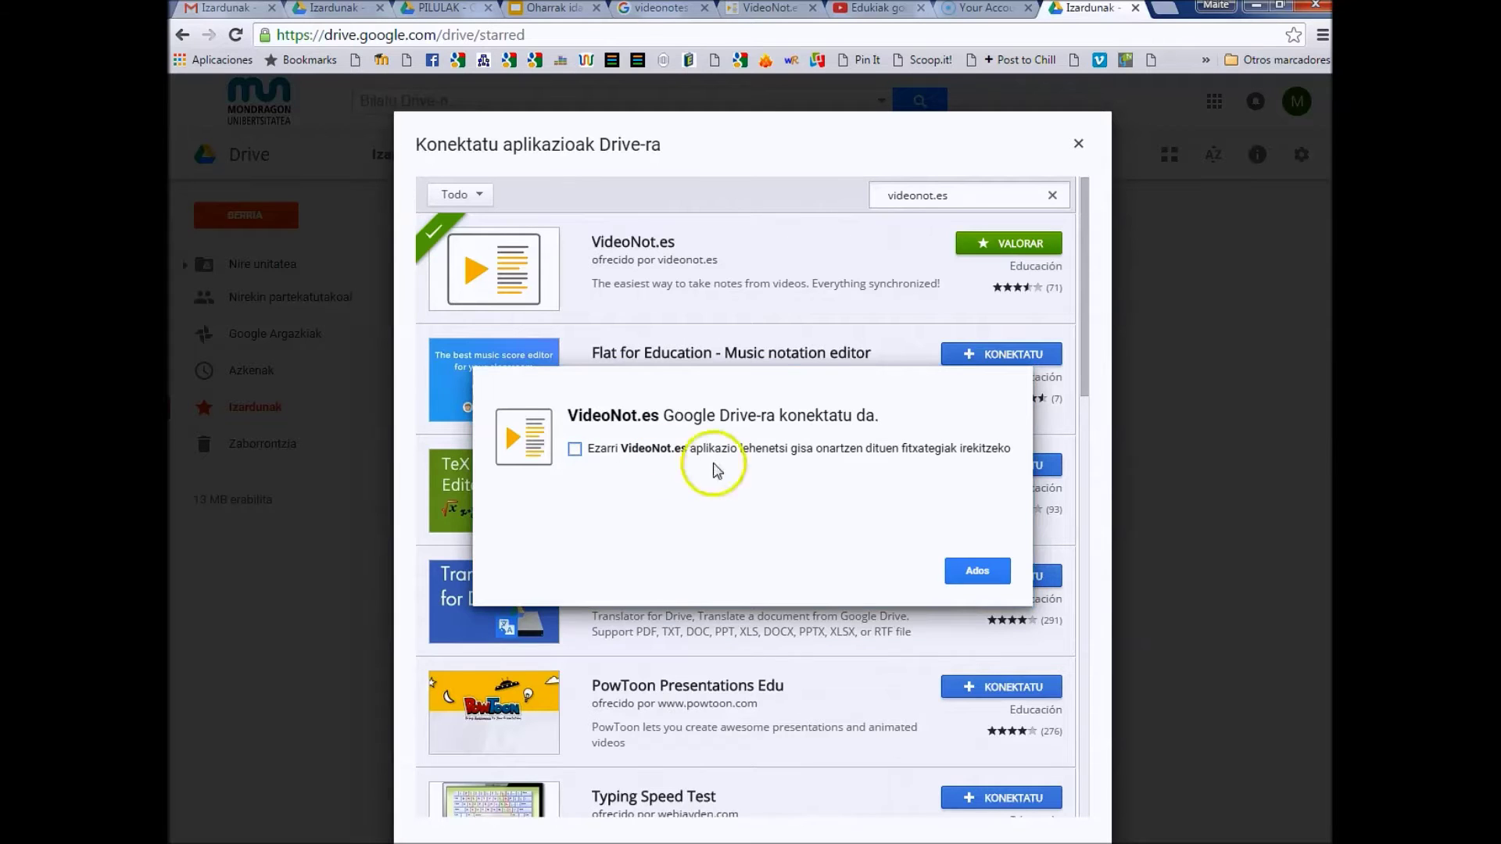
pyautogui.click(978, 573)
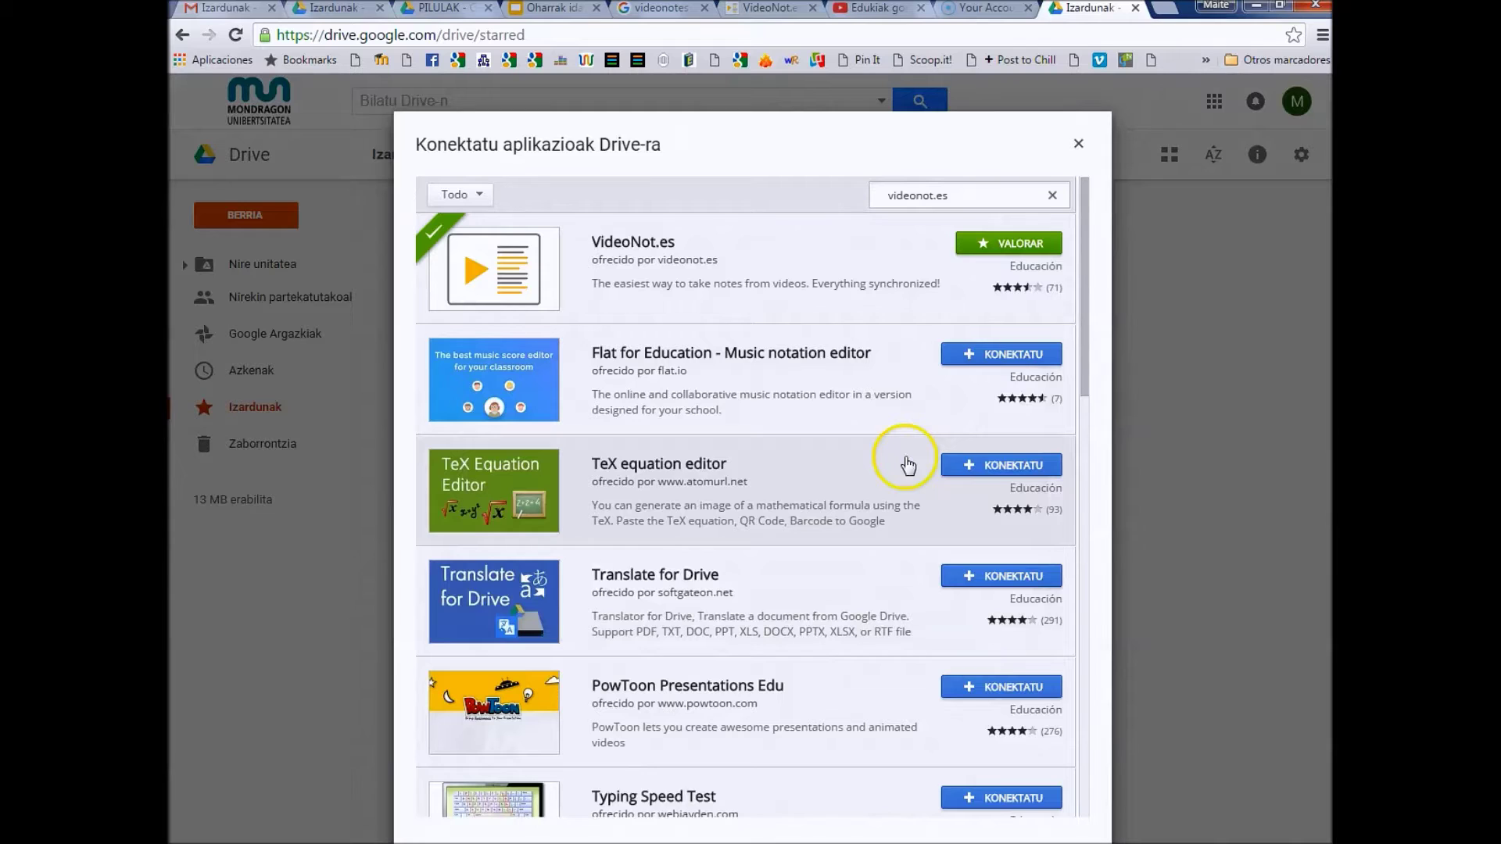
pyautogui.click(1076, 145)
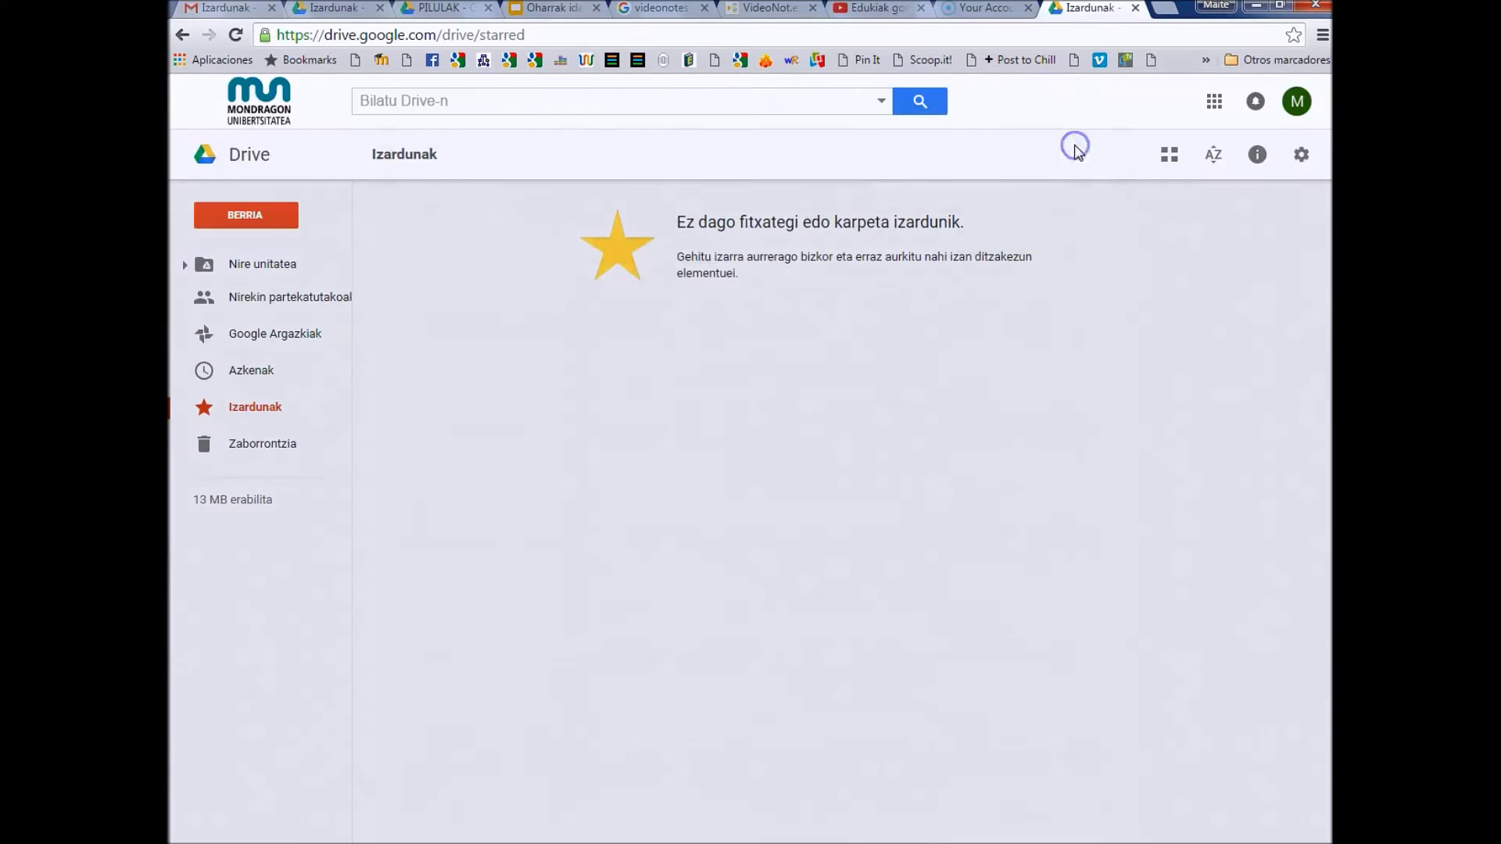
# Create a new VideoNot.es file from Drive and allow the app the account permissions it requests.
pyautogui.click(249, 213)
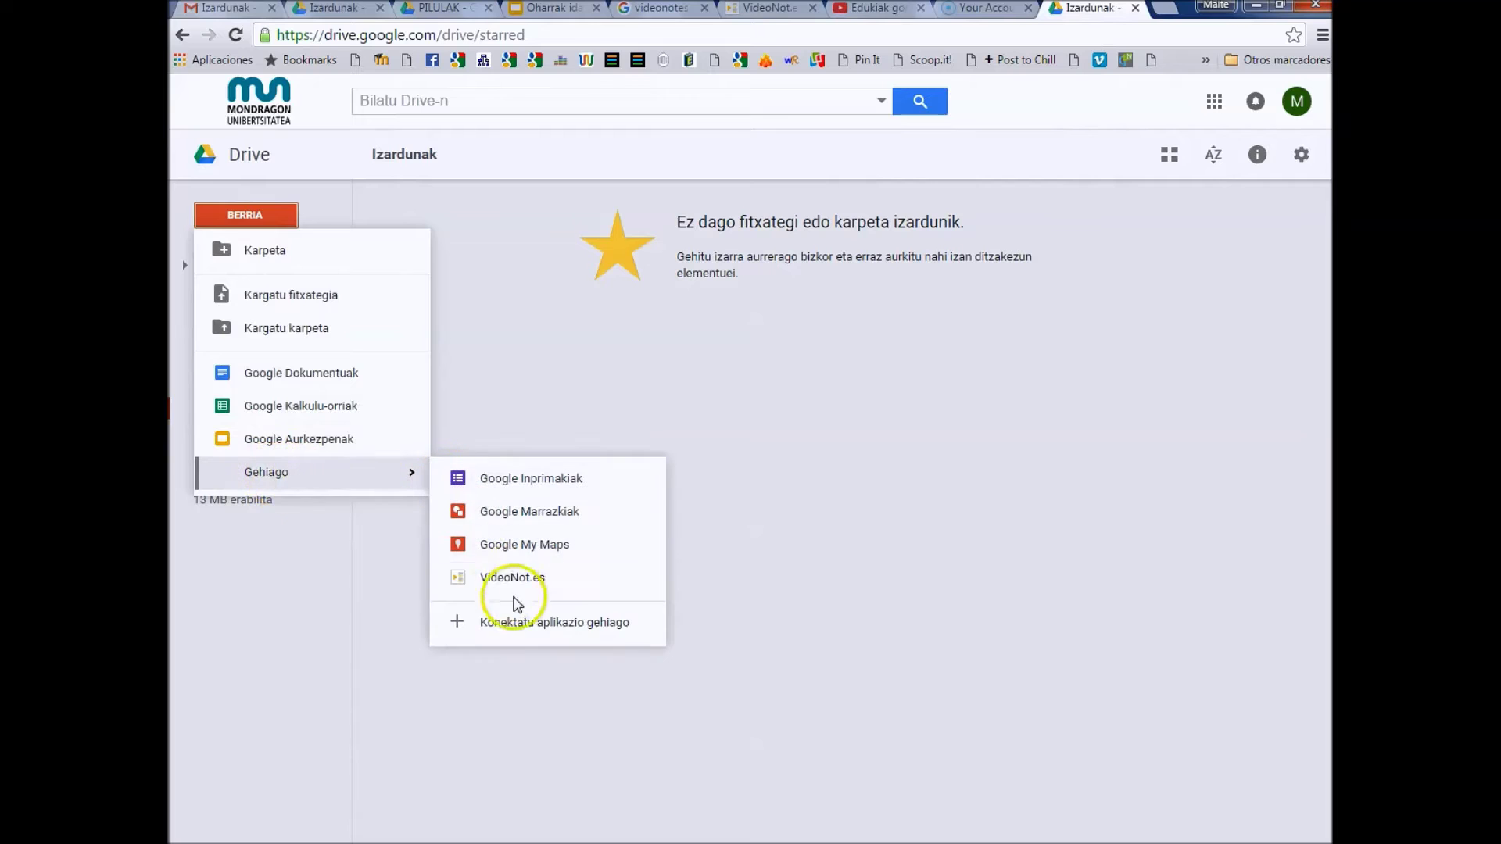
pyautogui.click(516, 579)
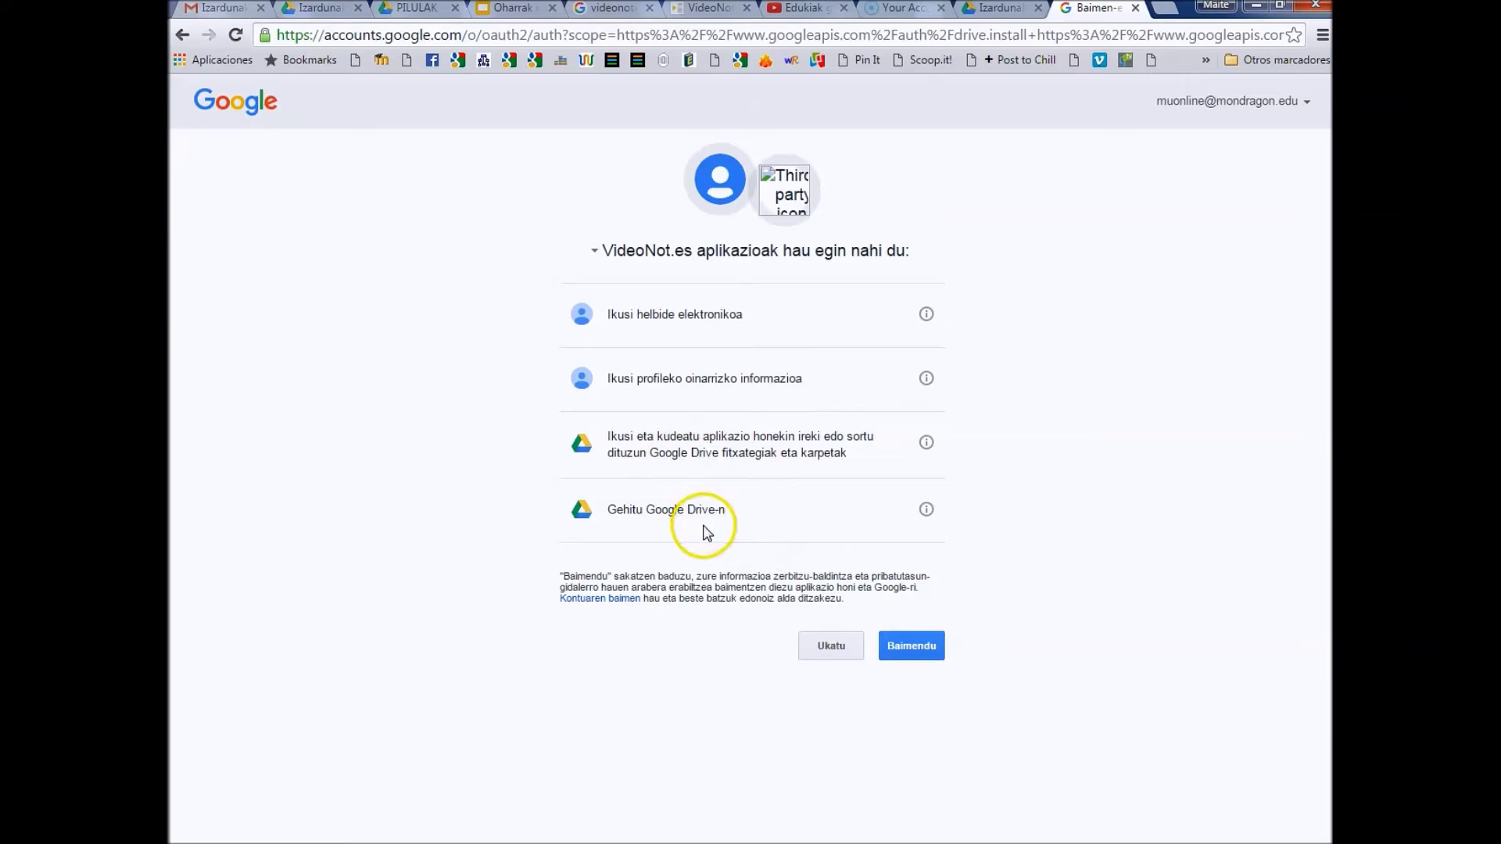
pyautogui.click(919, 655)
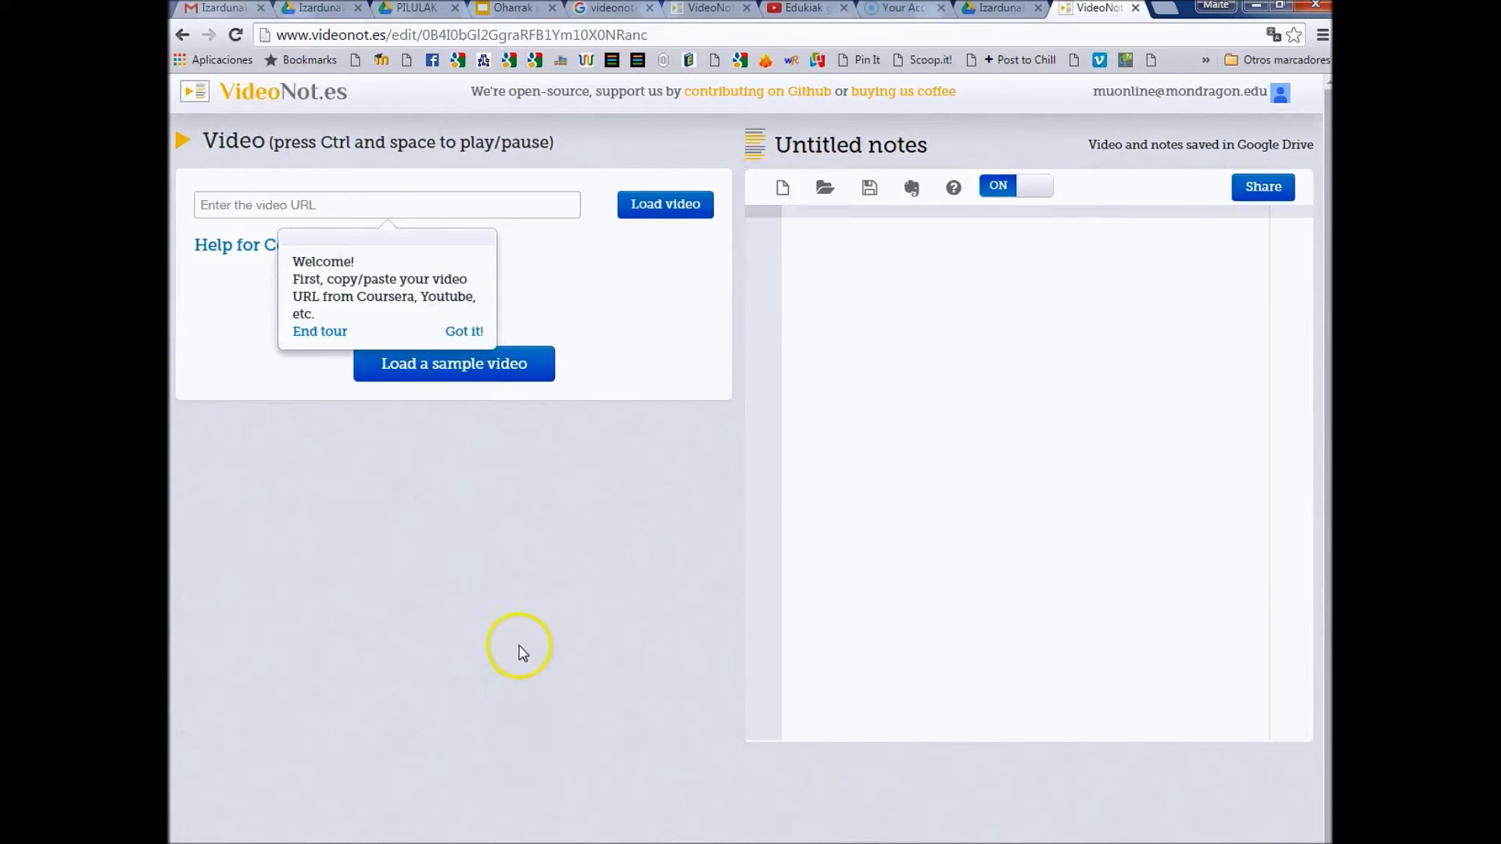
pyautogui.click(242, 205)
pyautogui.rightClick(242, 205)
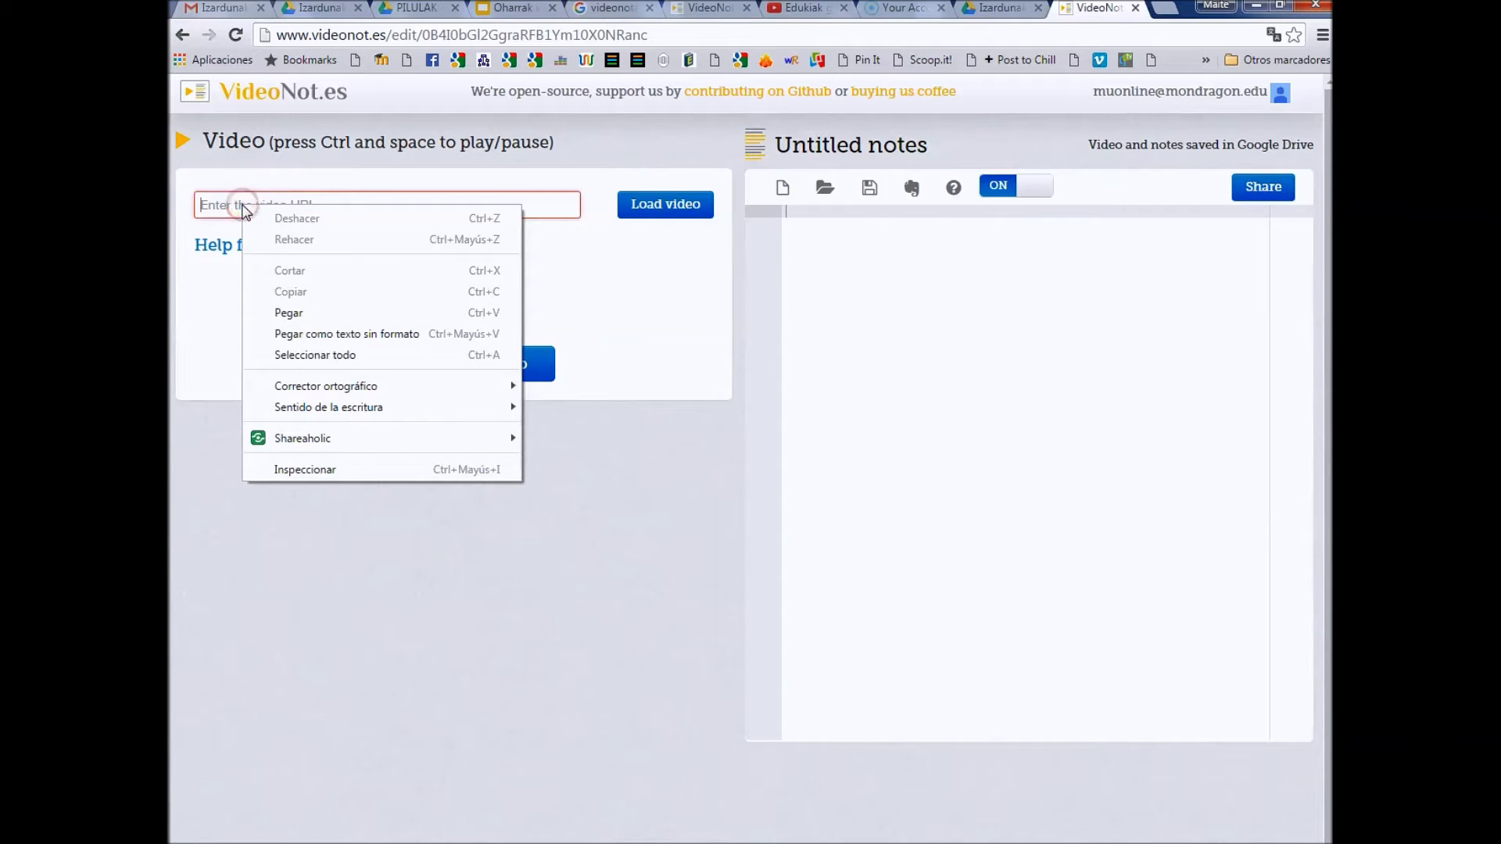
pyautogui.click(269, 307)
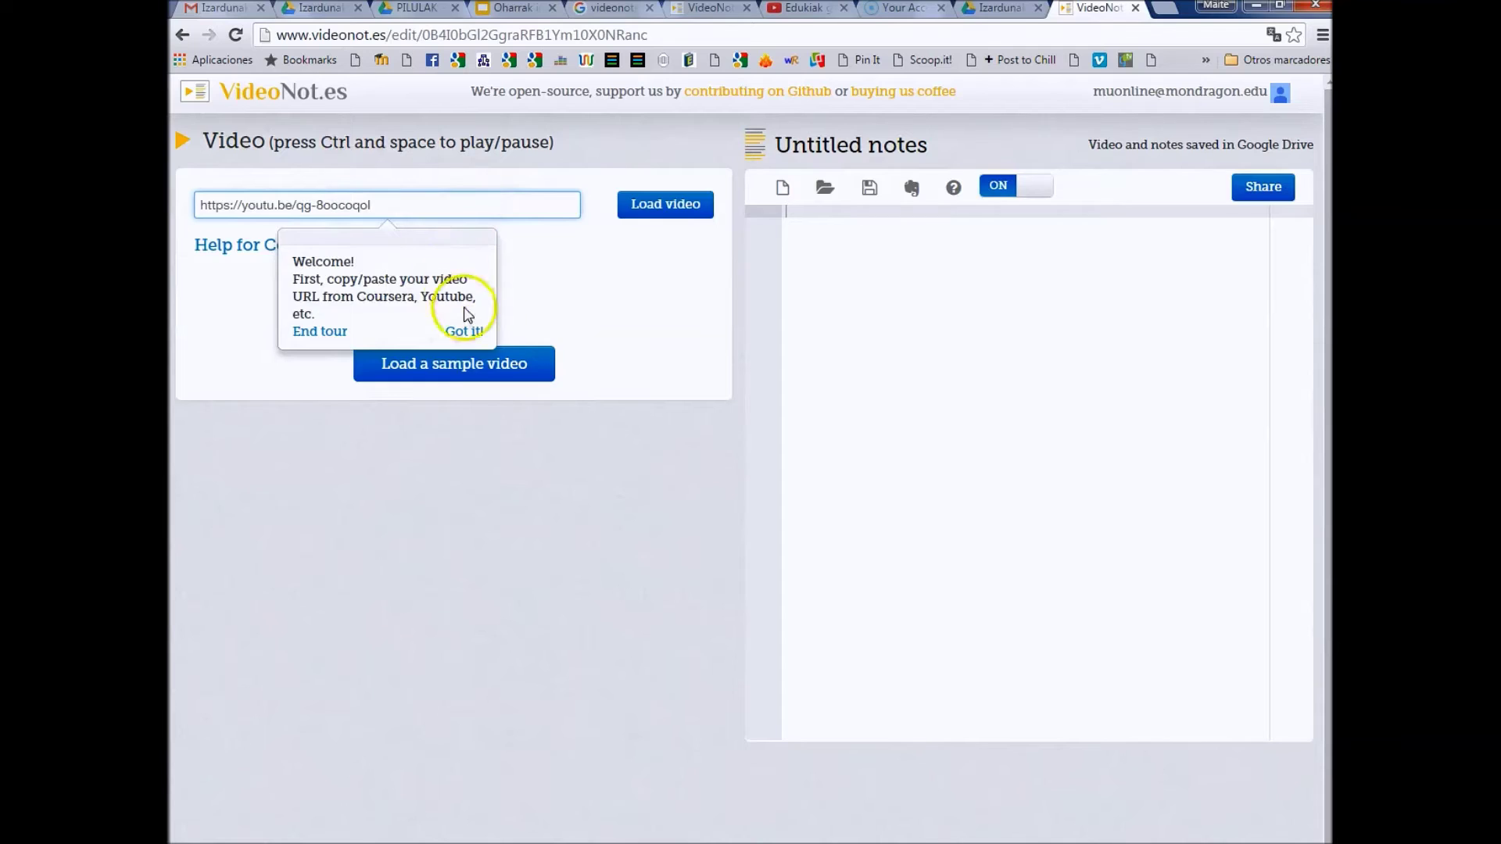
pyautogui.click(466, 332)
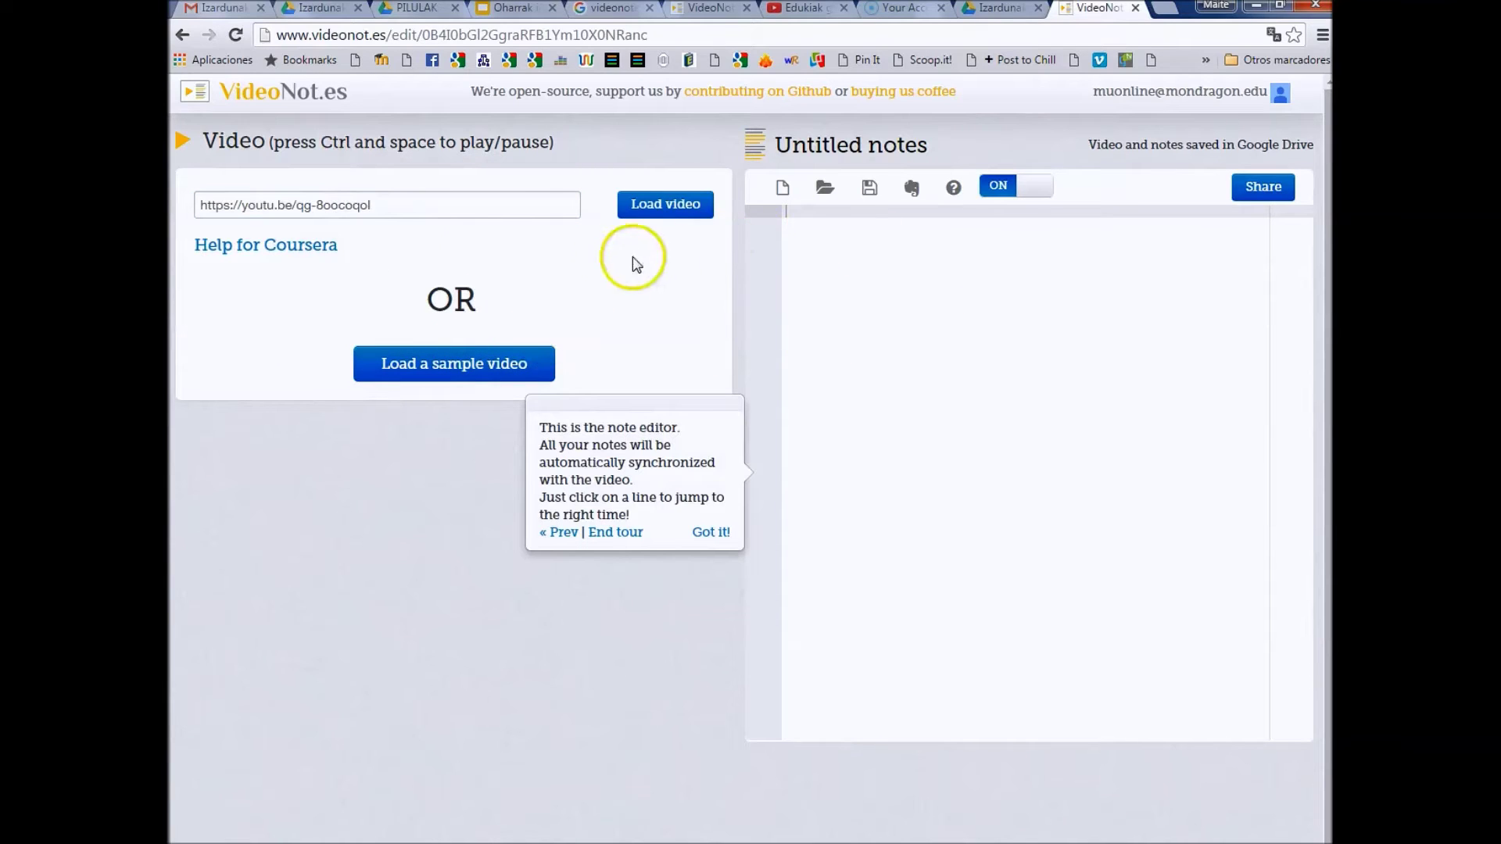
pyautogui.click(665, 205)
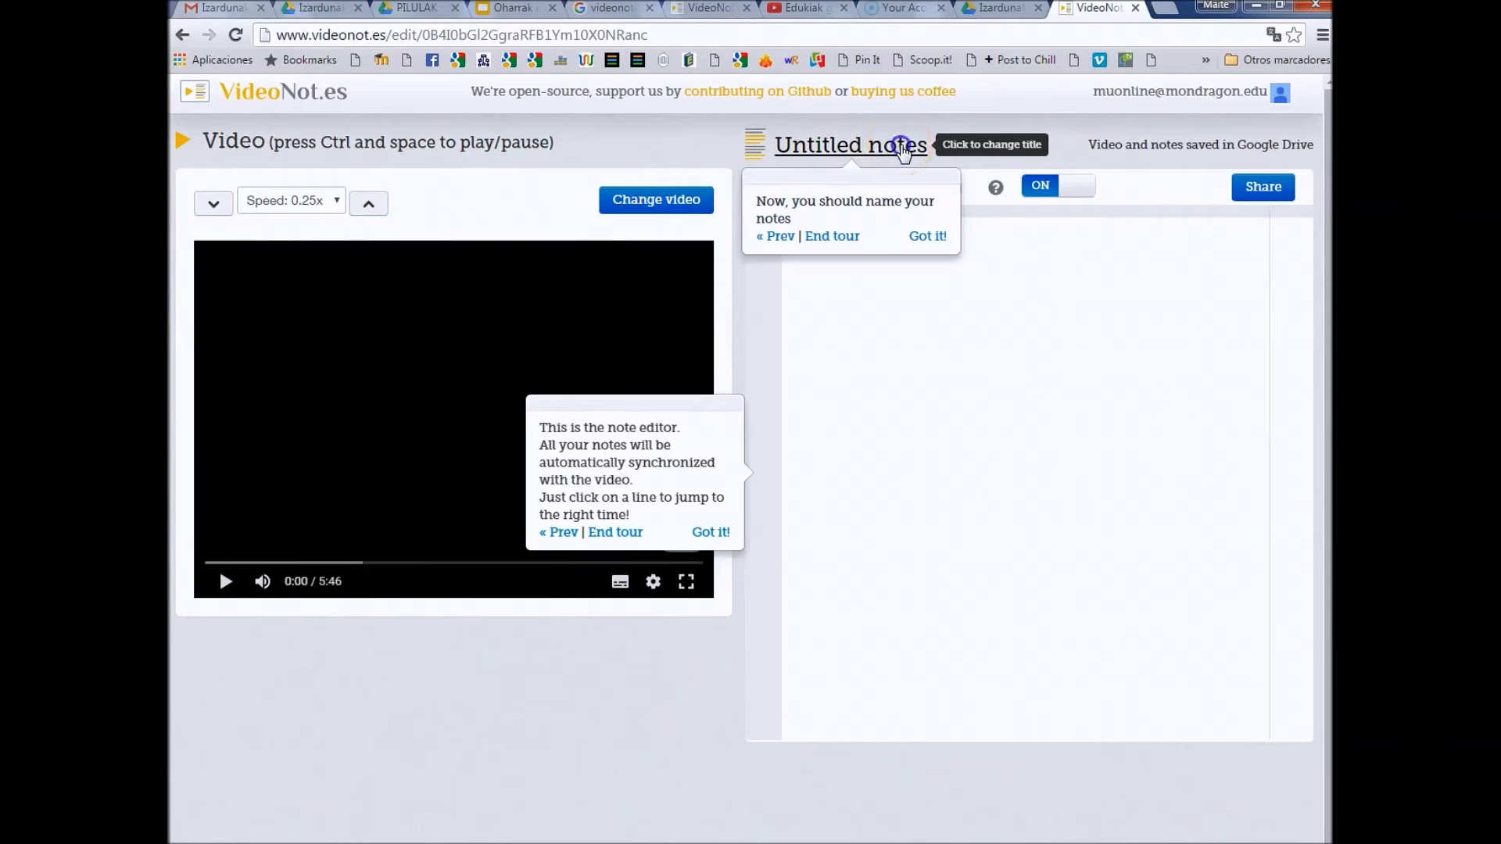
# Rename the untitled notes file as Izenburua.
pyautogui.click(903, 149)
pyautogui.tripleClick(603, 359)
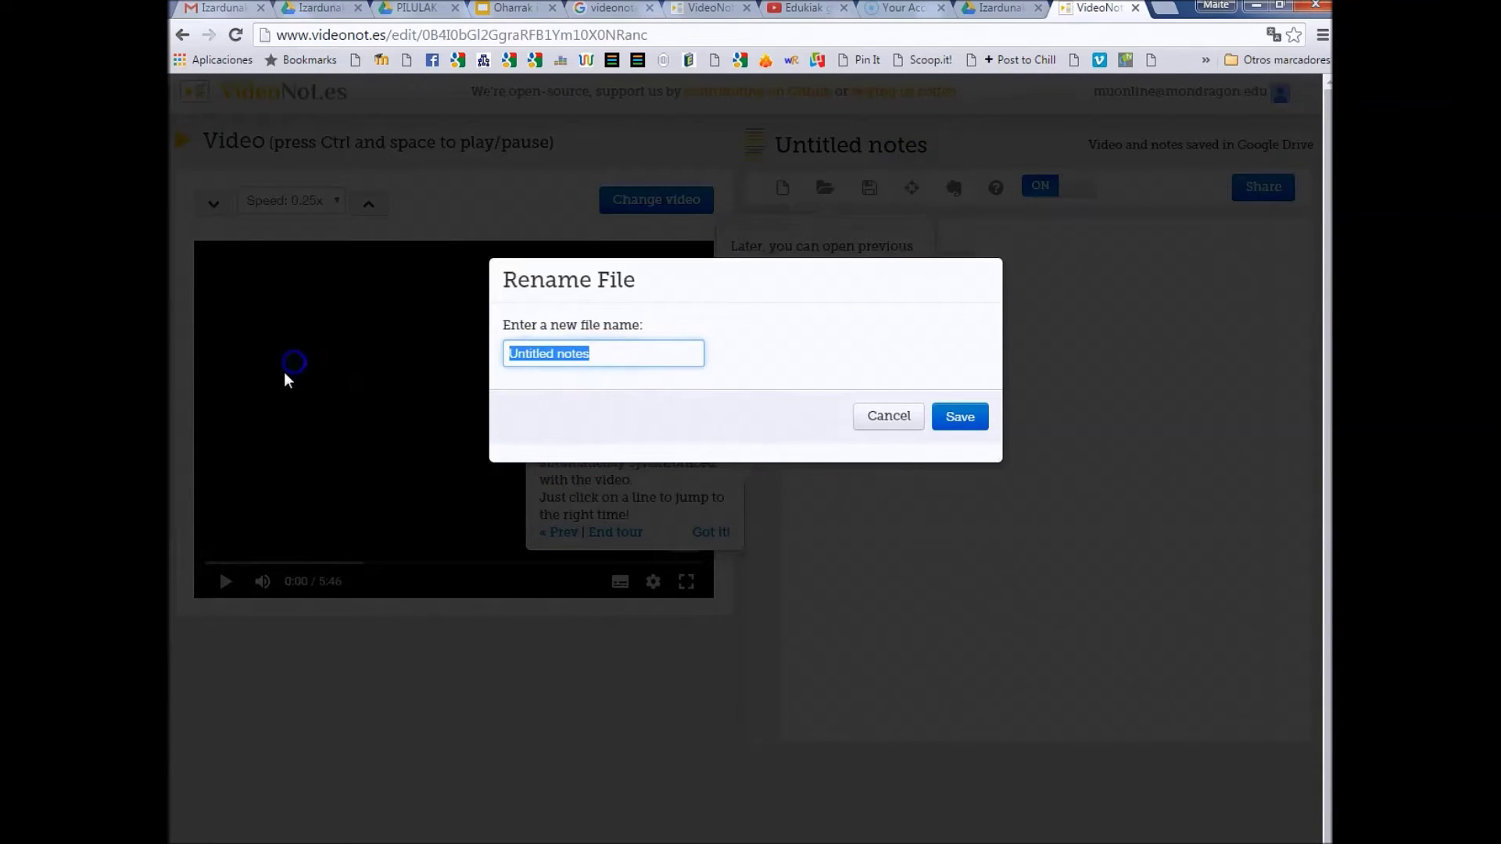
pyautogui.write('Izenburua')
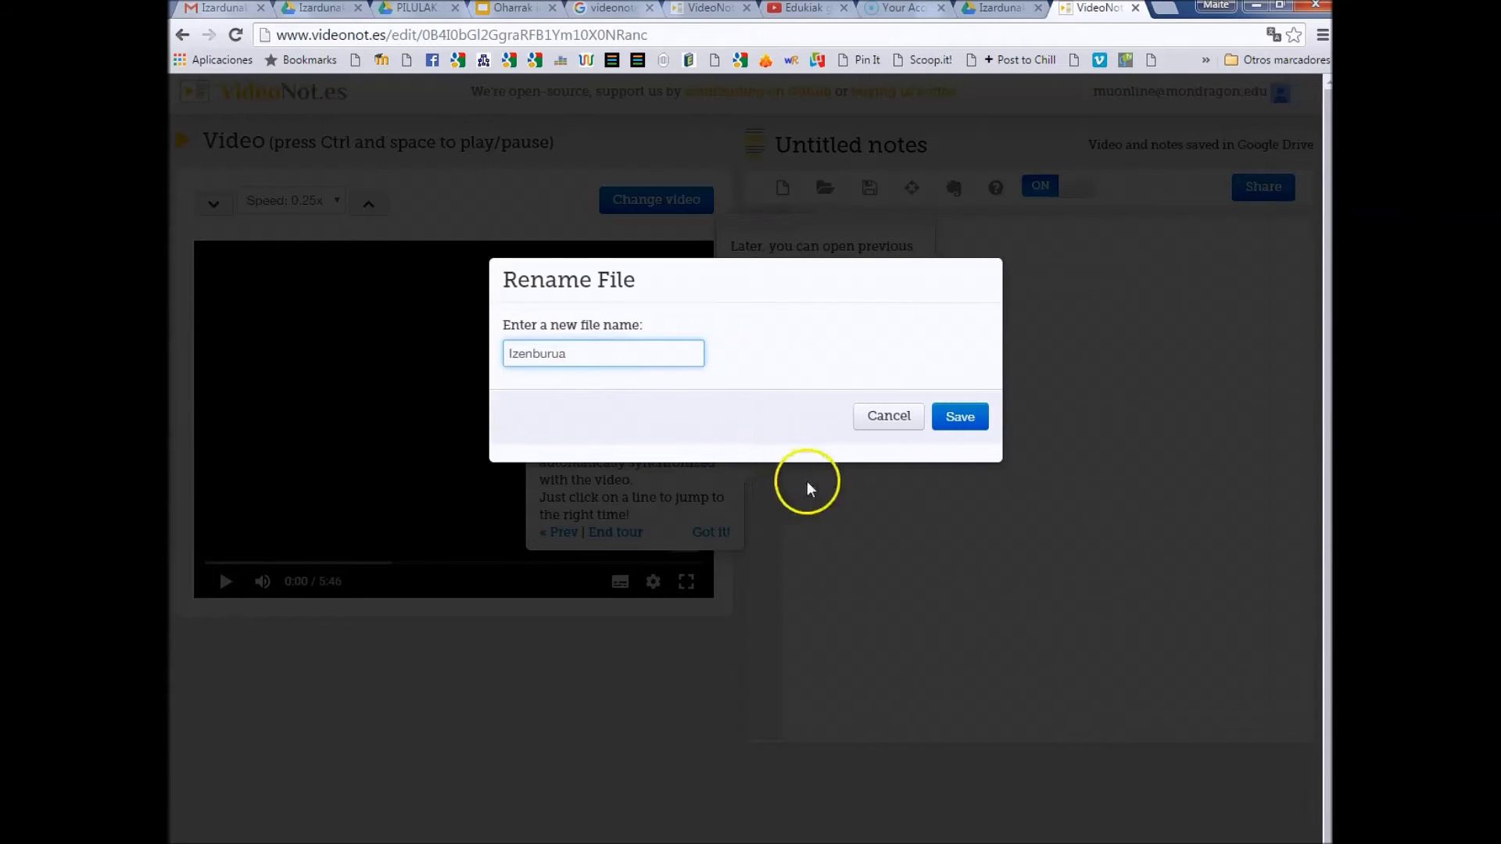
pyautogui.click(960, 416)
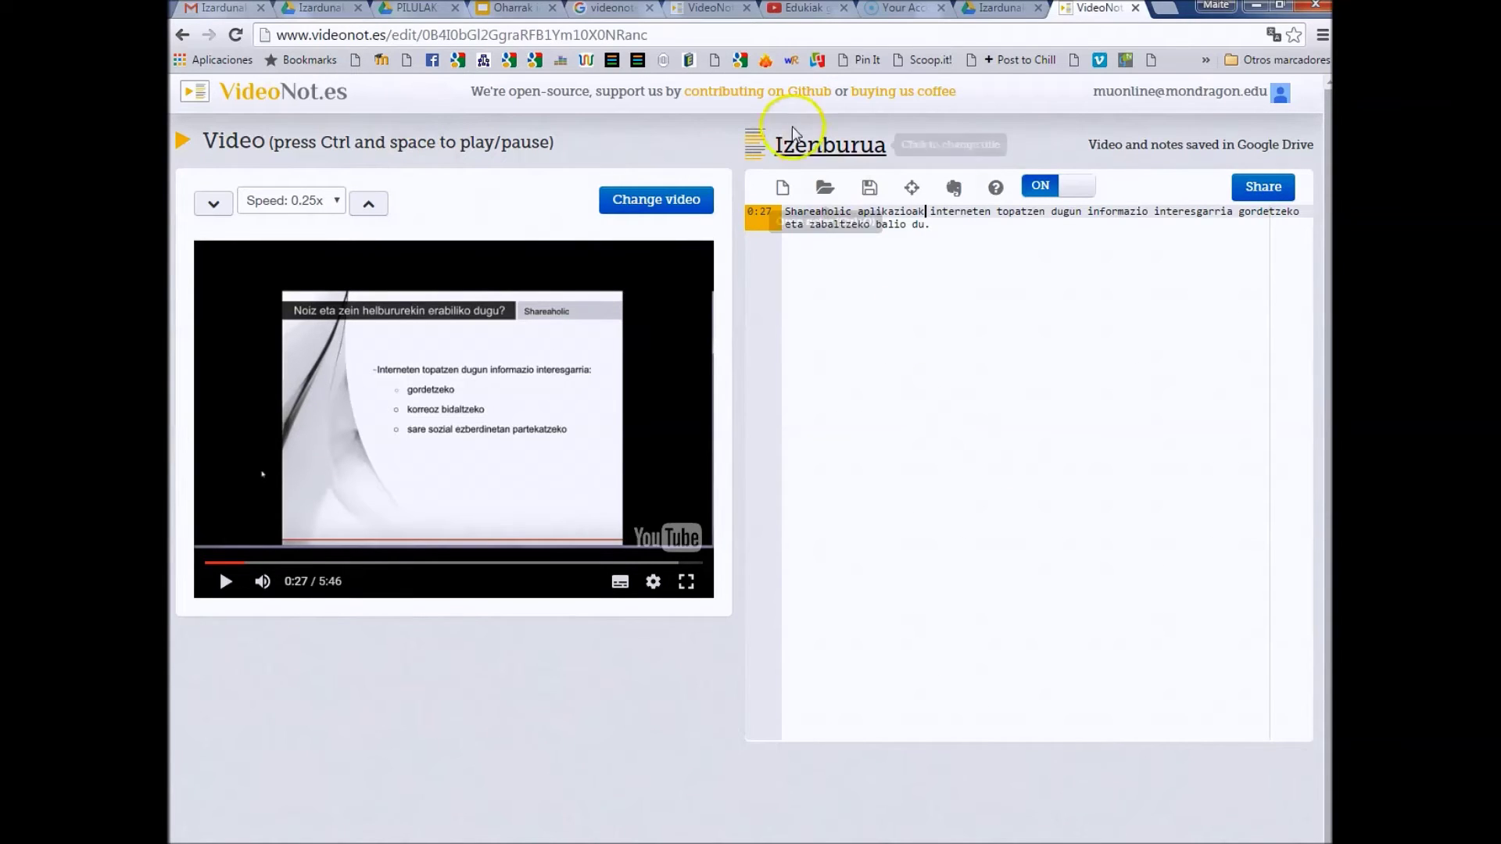
pyautogui.click(850, 164)
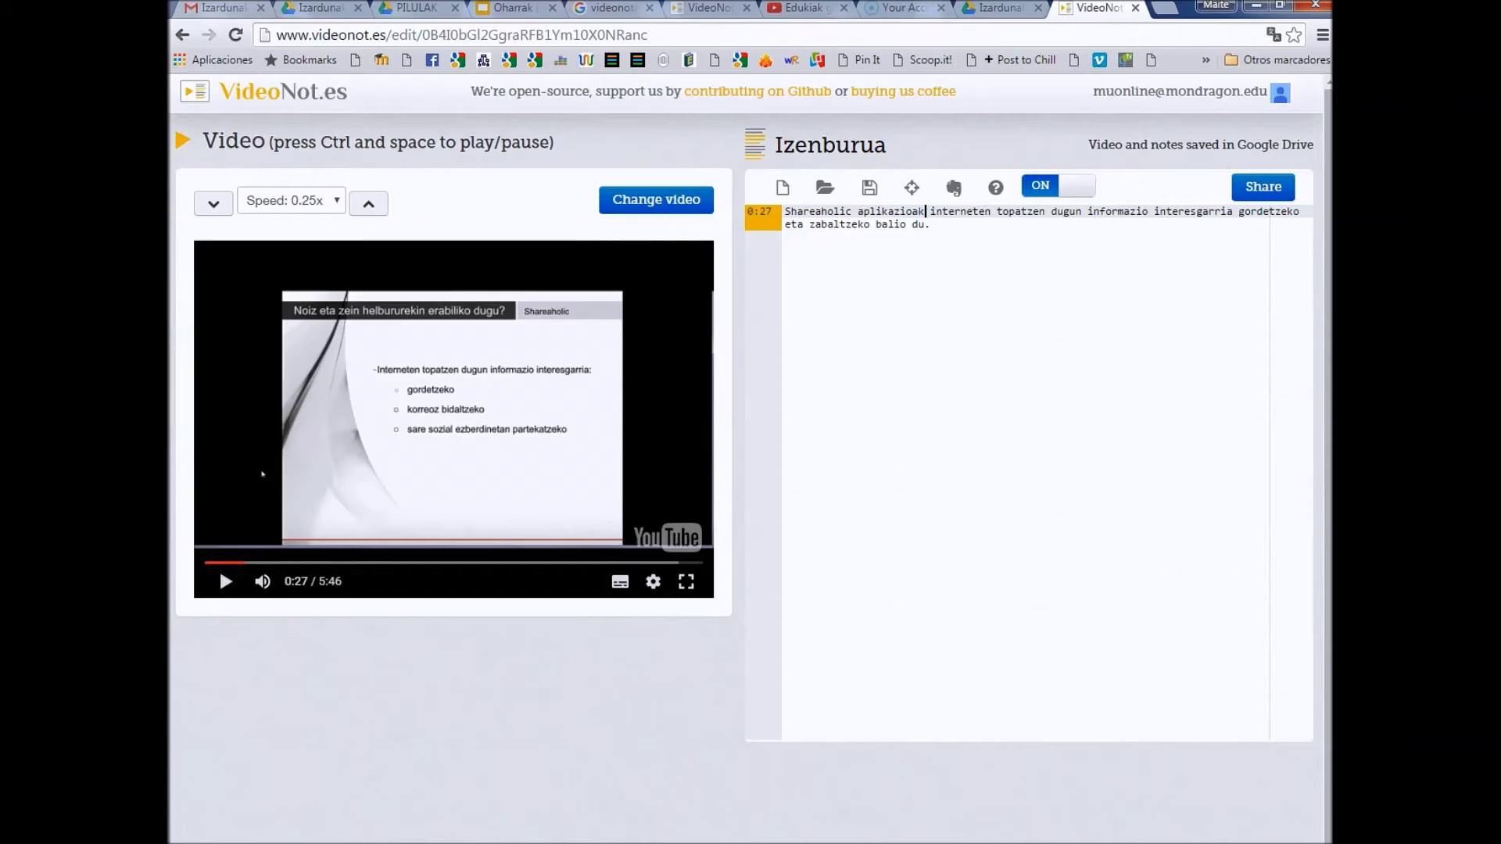
pyautogui.click(1053, 193)
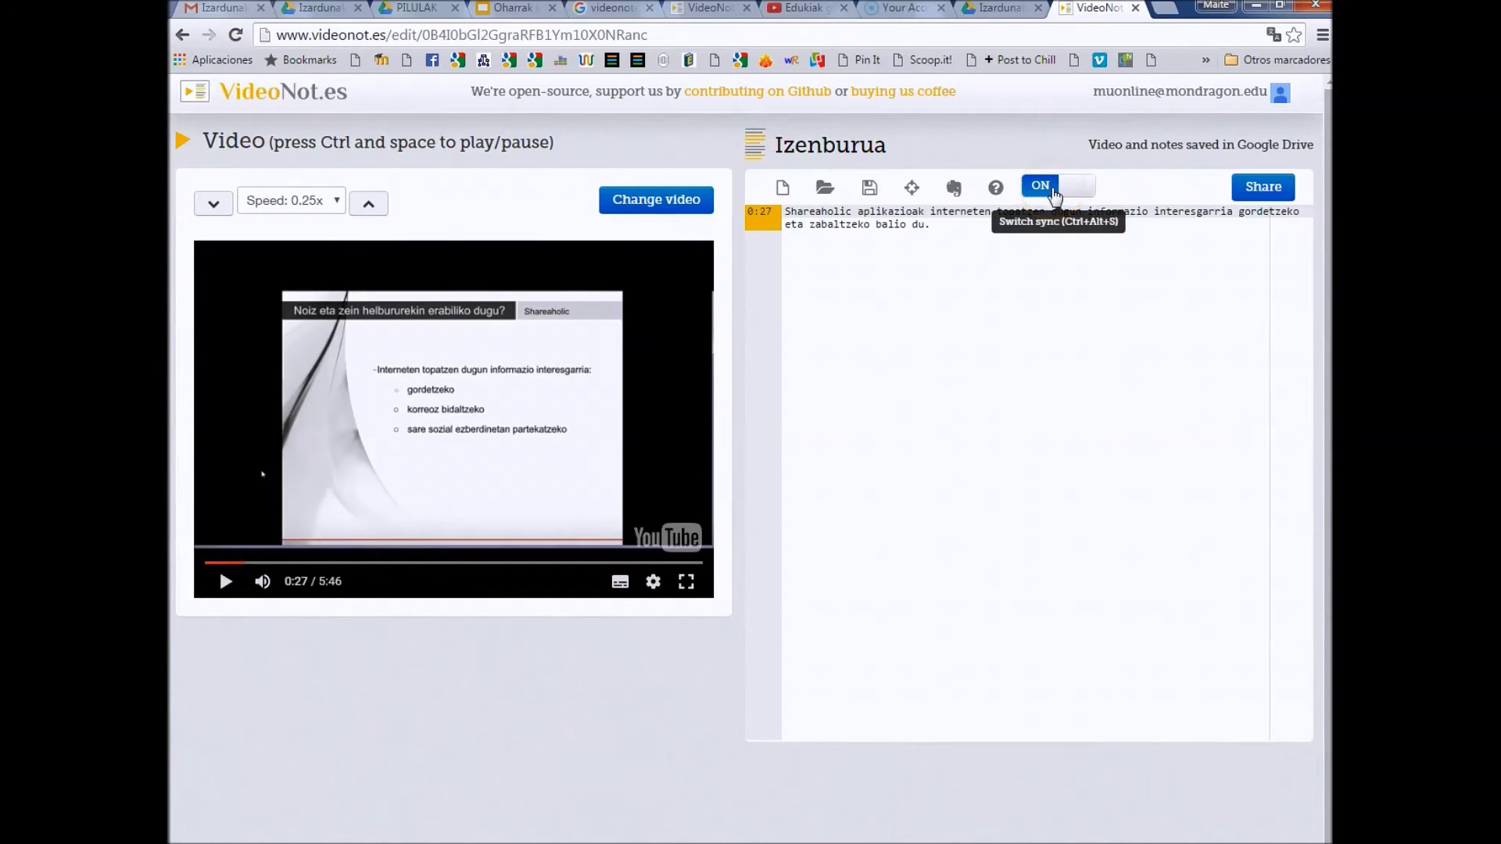
pyautogui.click(1055, 193)
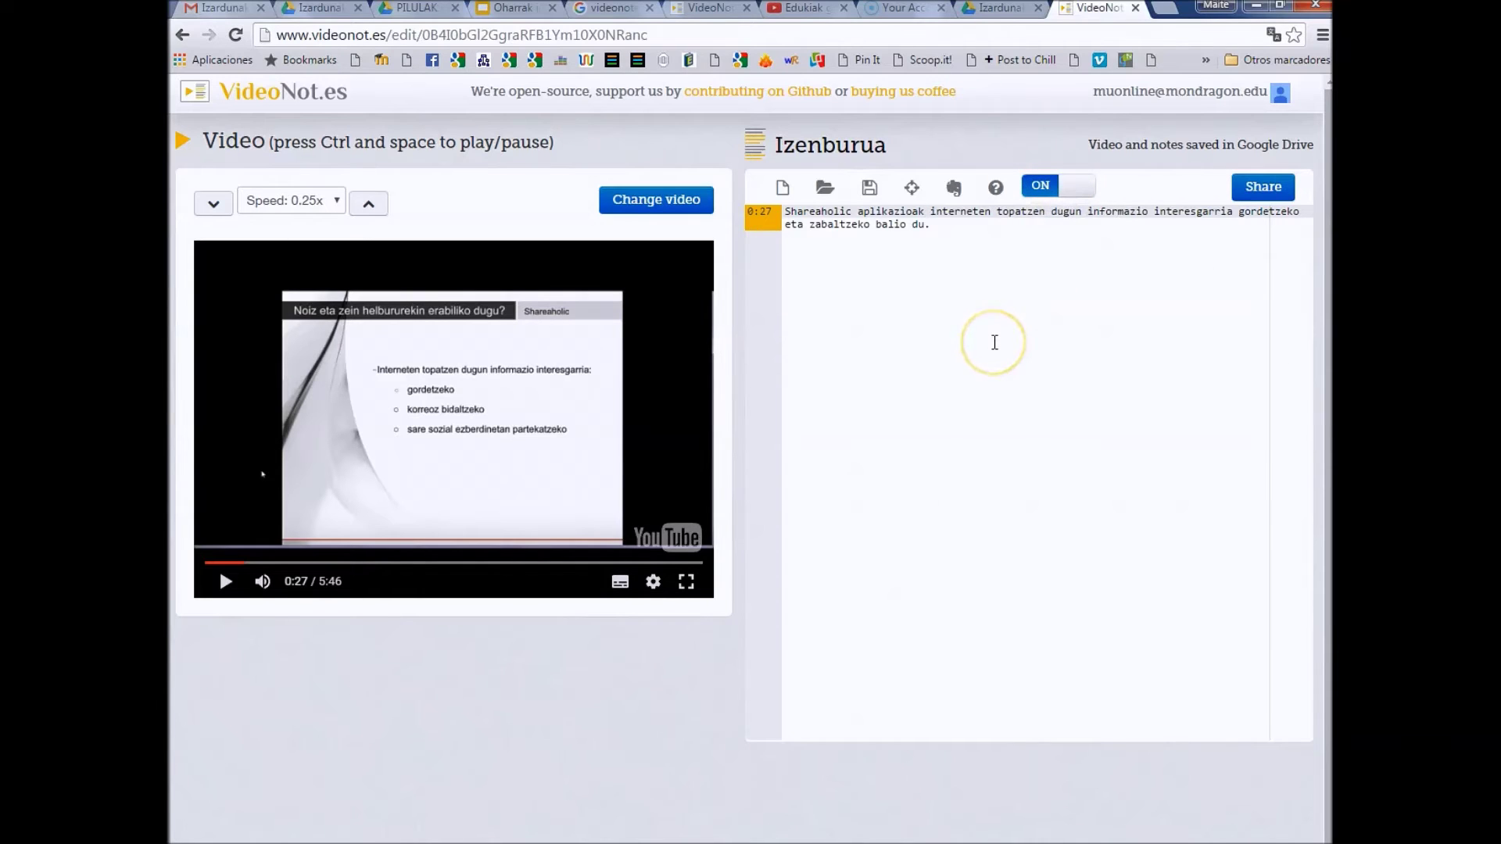
pyautogui.click(950, 306)
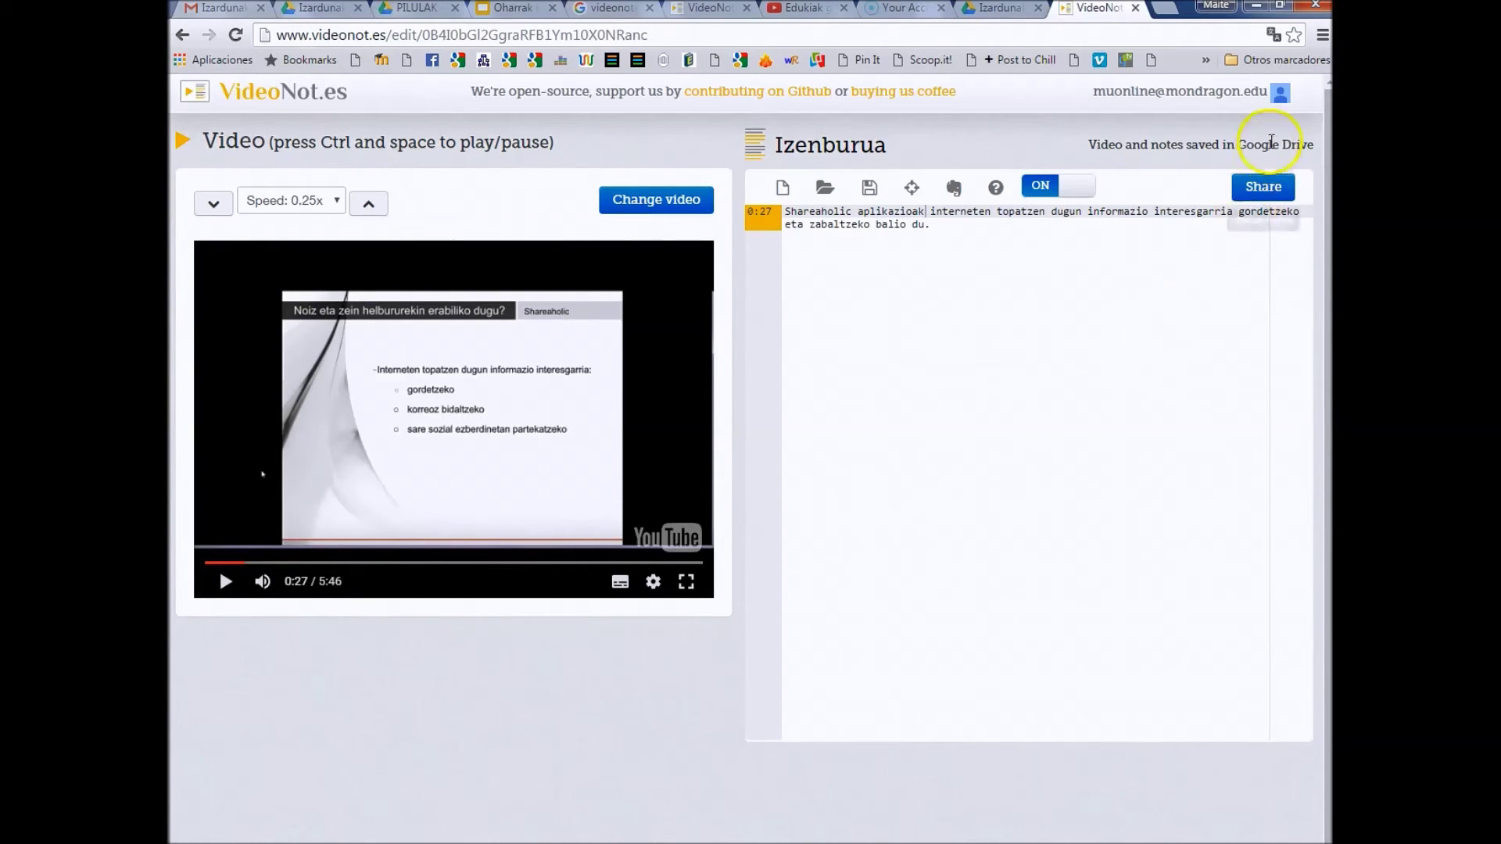
# Open the sharing options for the Izenburua notes.
pyautogui.click(1264, 188)
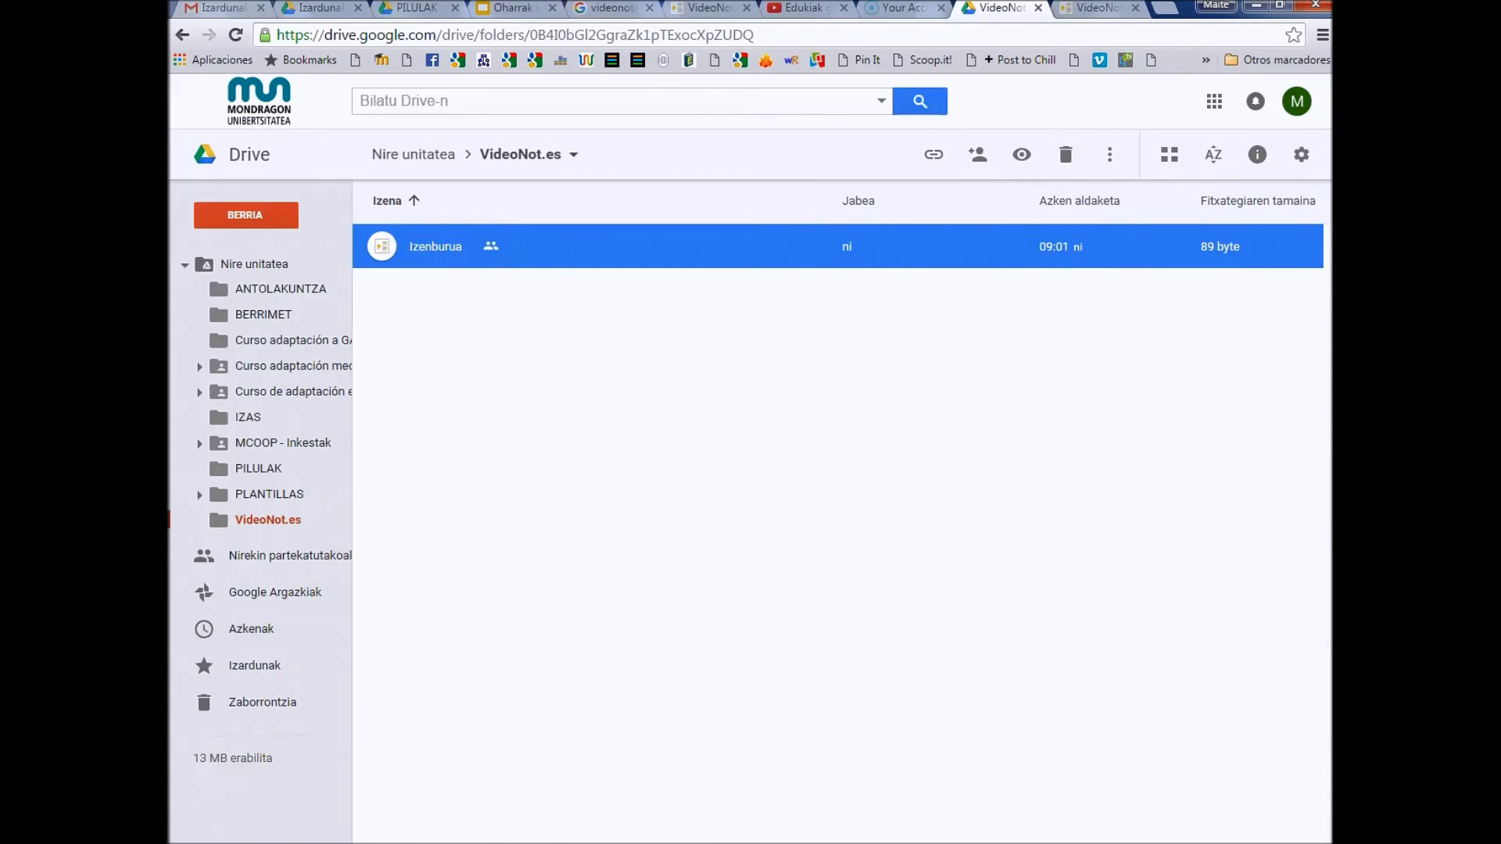
# Open Chrome's extensions page and go on to the Chrome Web Store to get more extensions.
pyautogui.hotkey('ctrl', 'Tab')
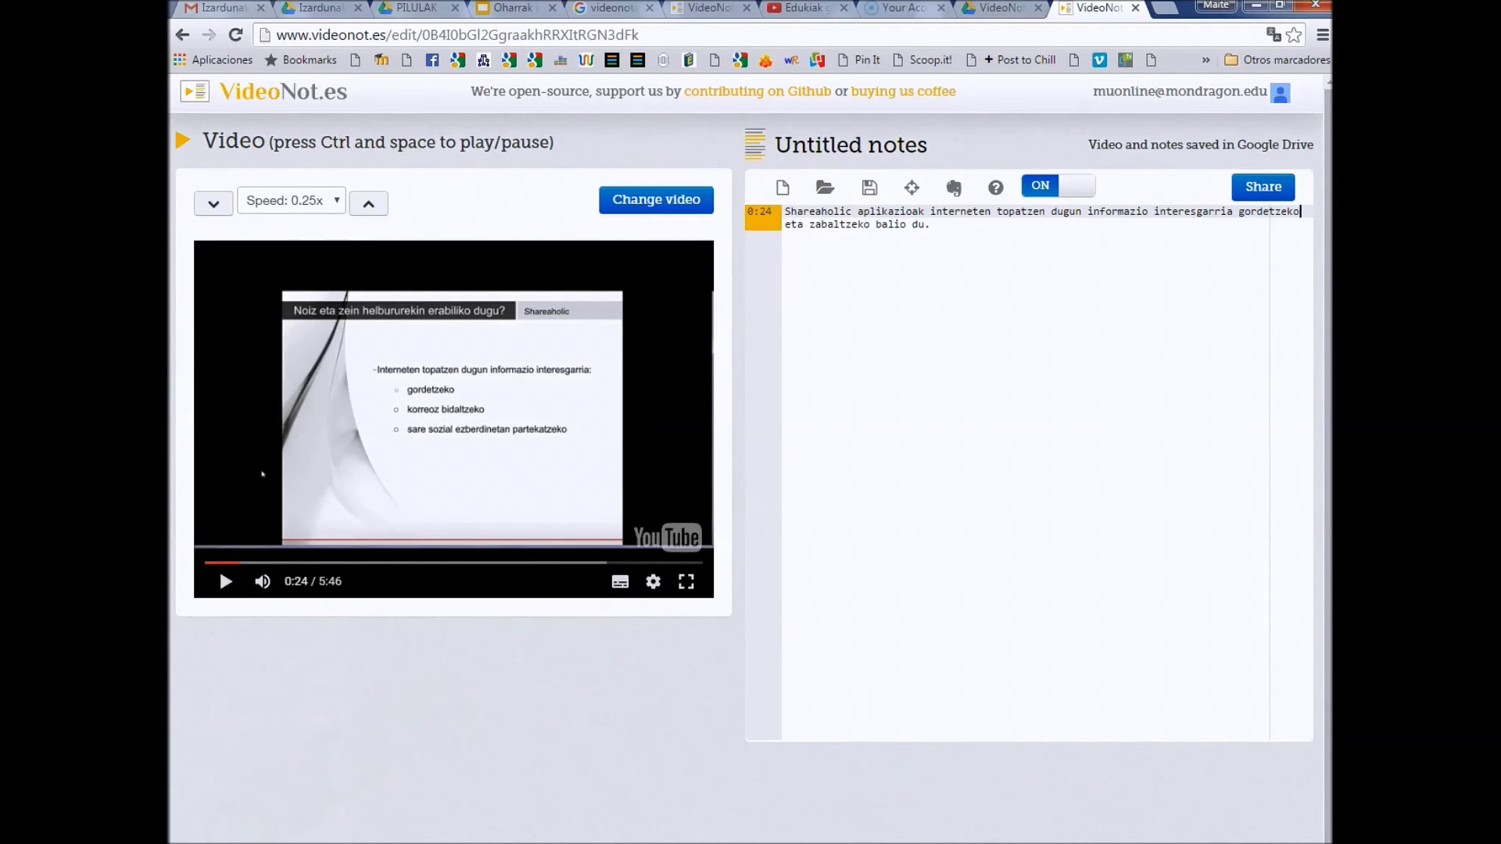
pyautogui.click(1068, 439)
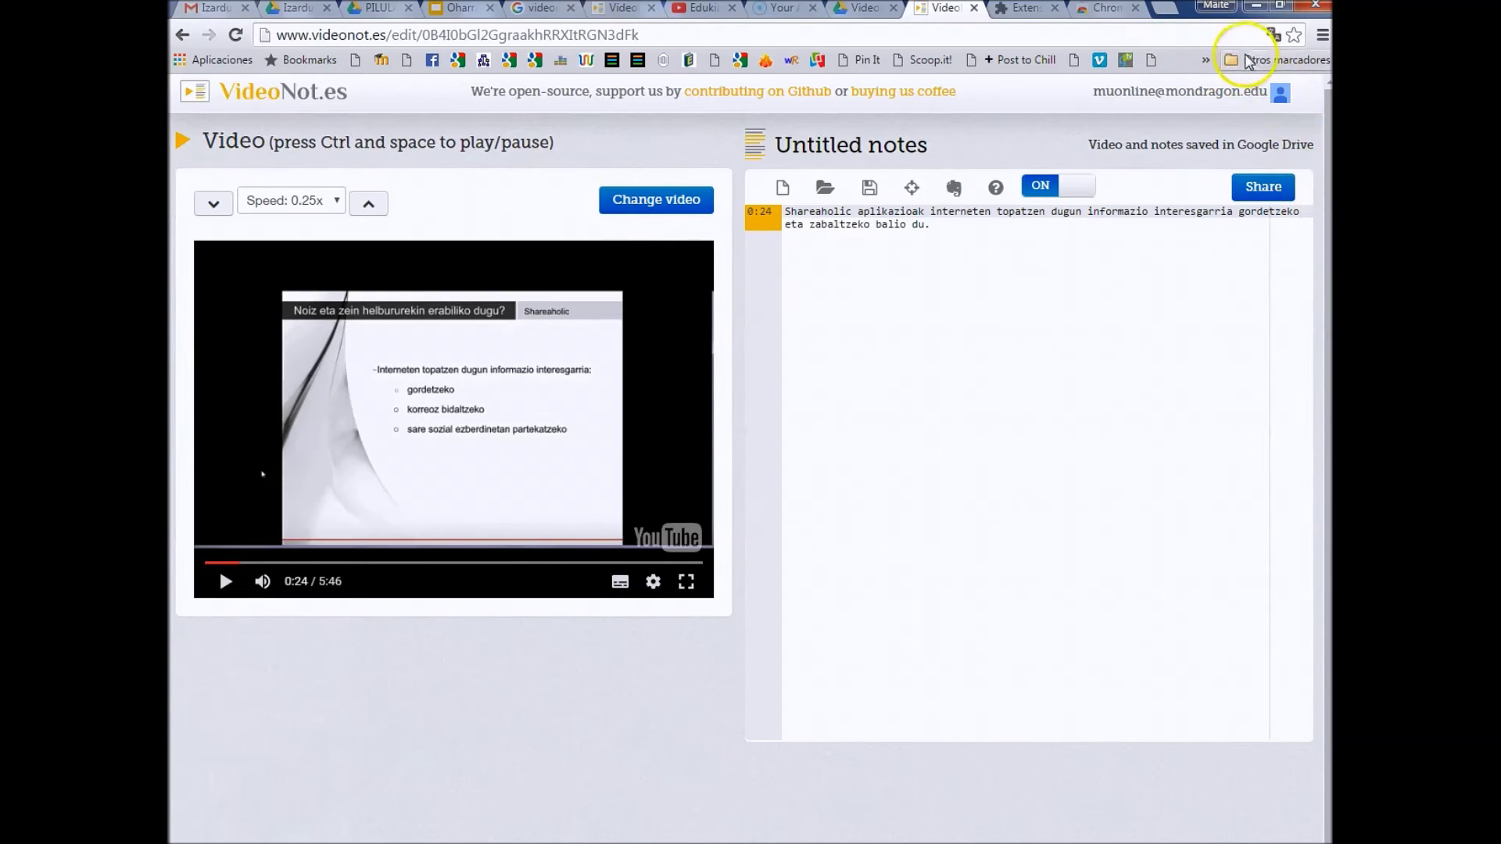
pyautogui.click(1322, 36)
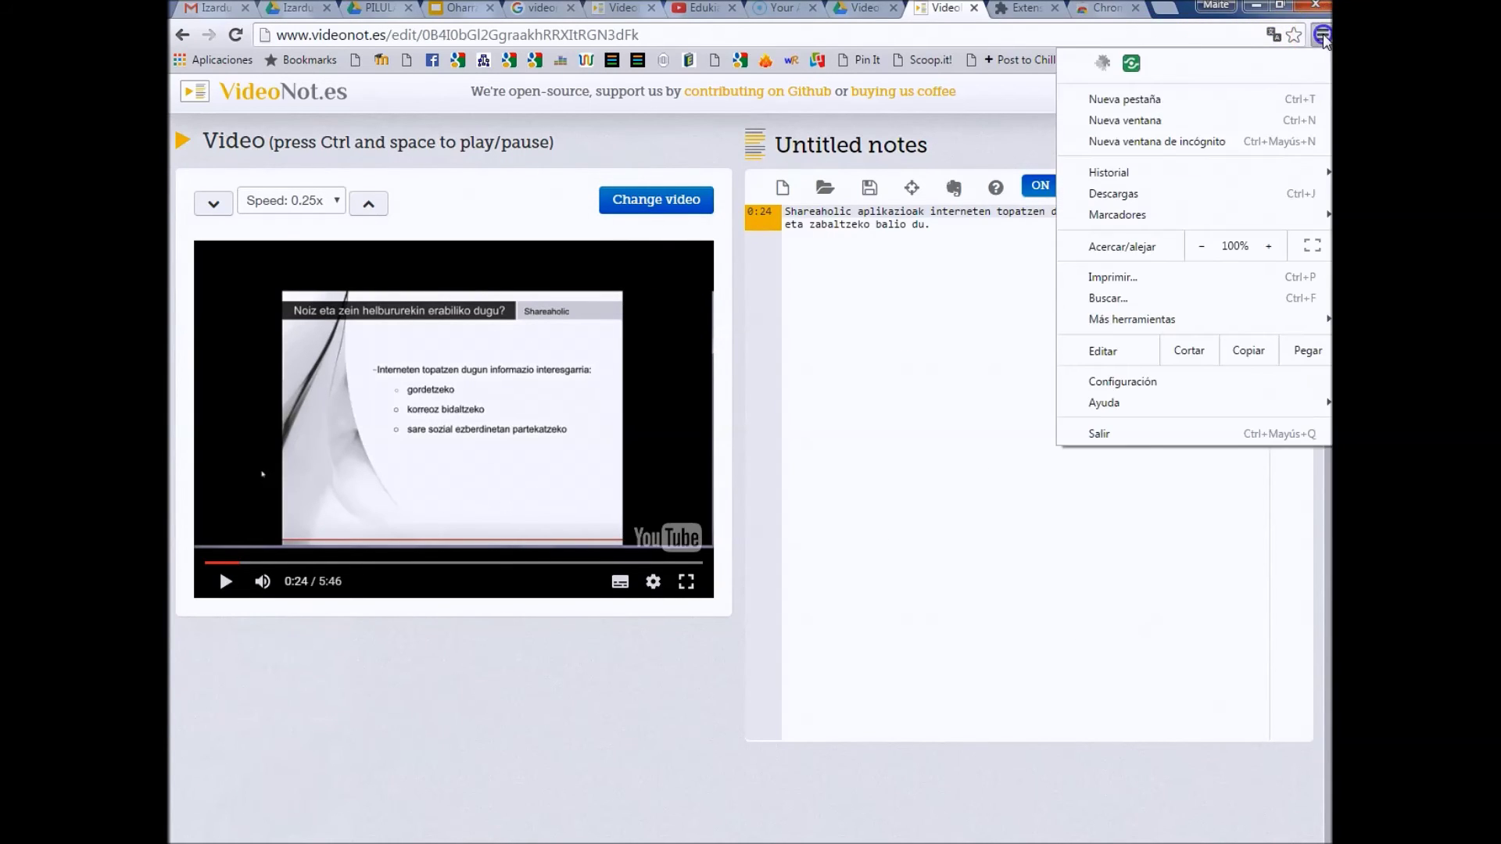
pyautogui.moveTo(1133, 316)
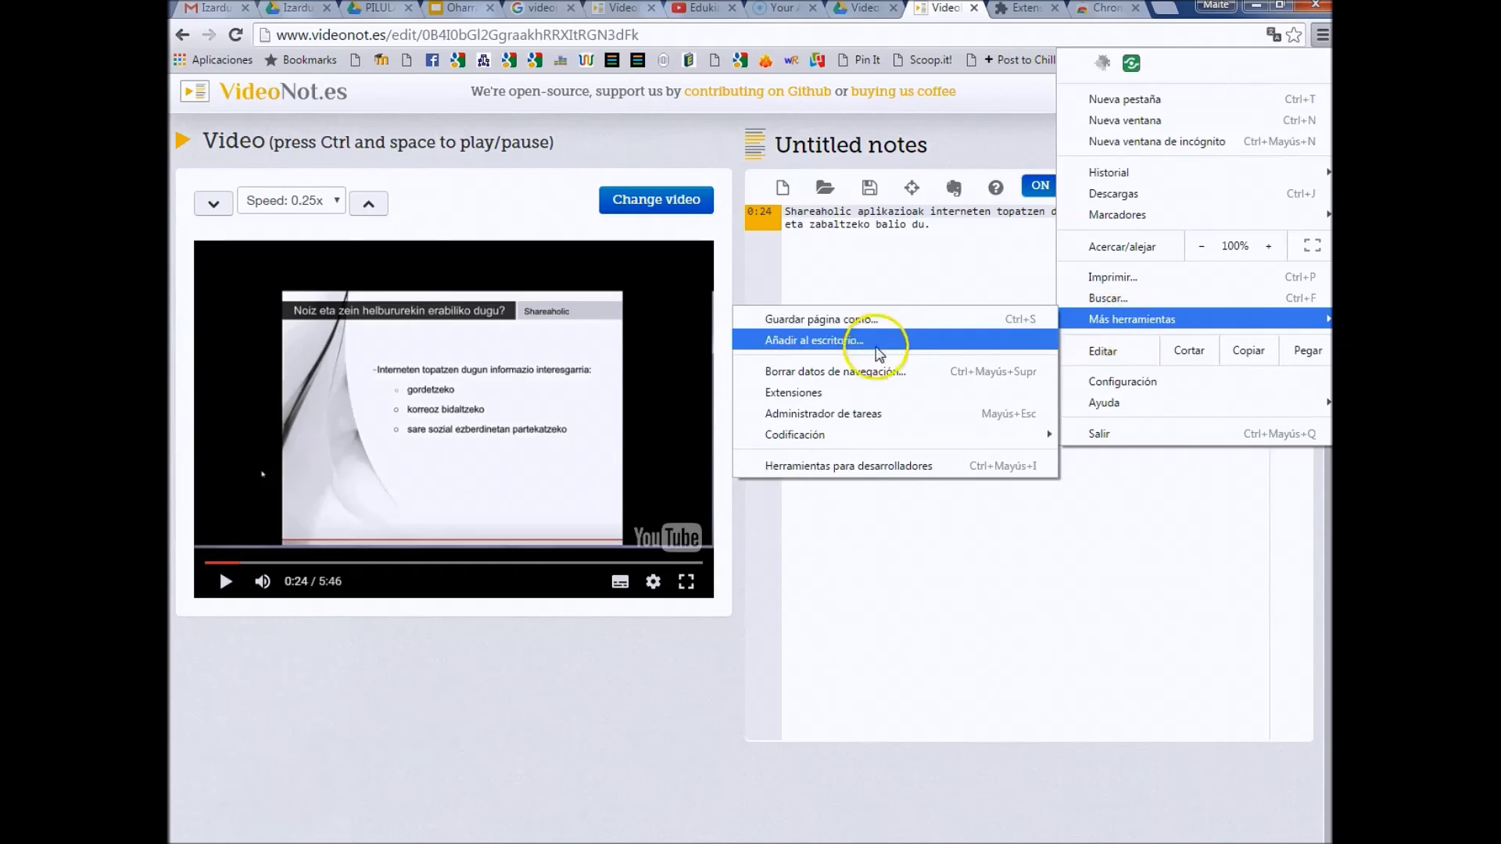
pyautogui.click(830, 402)
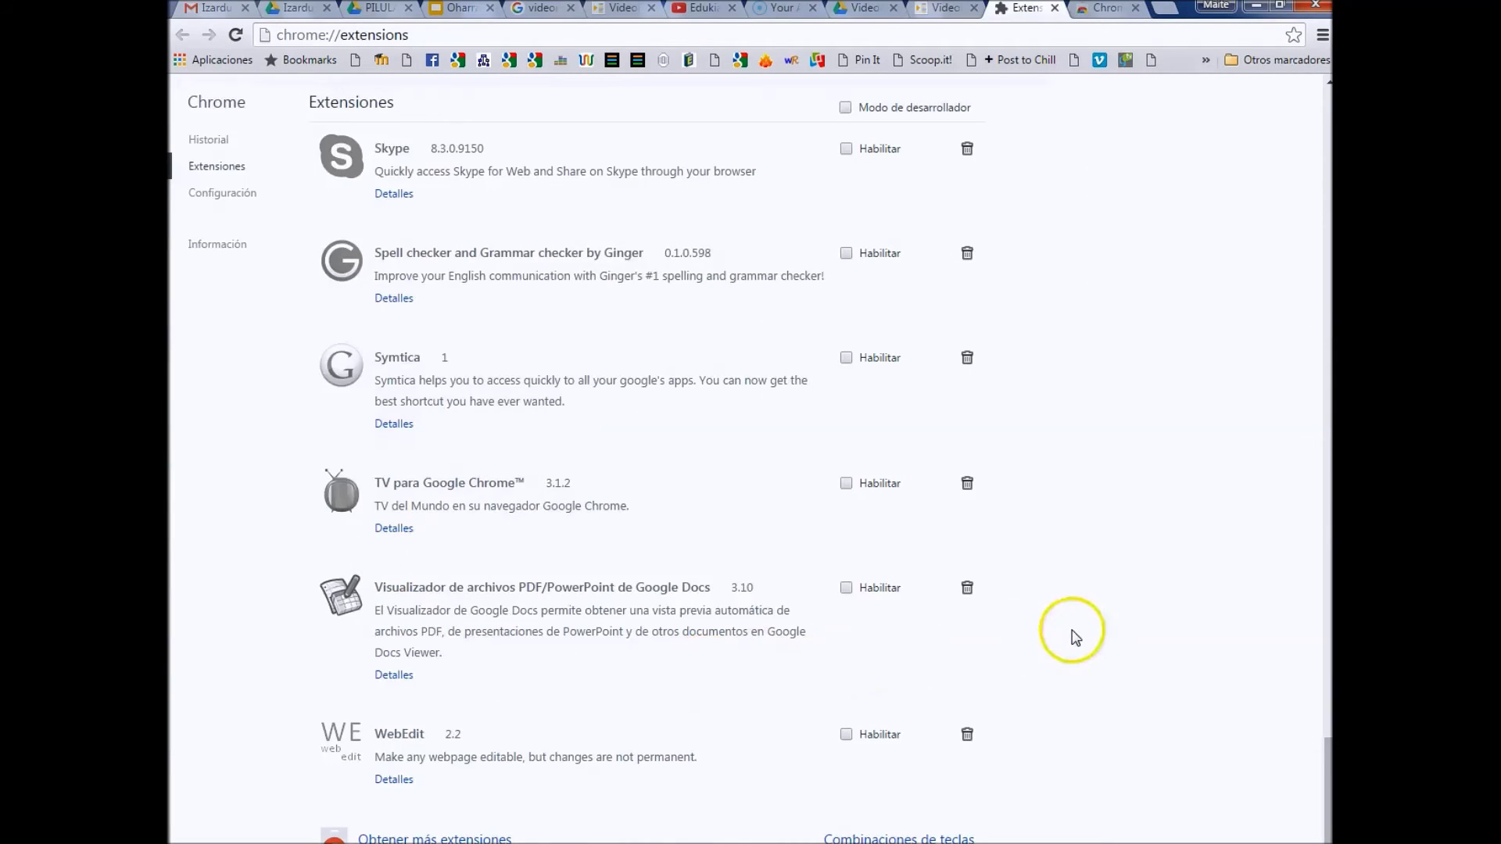
pyautogui.click(435, 838)
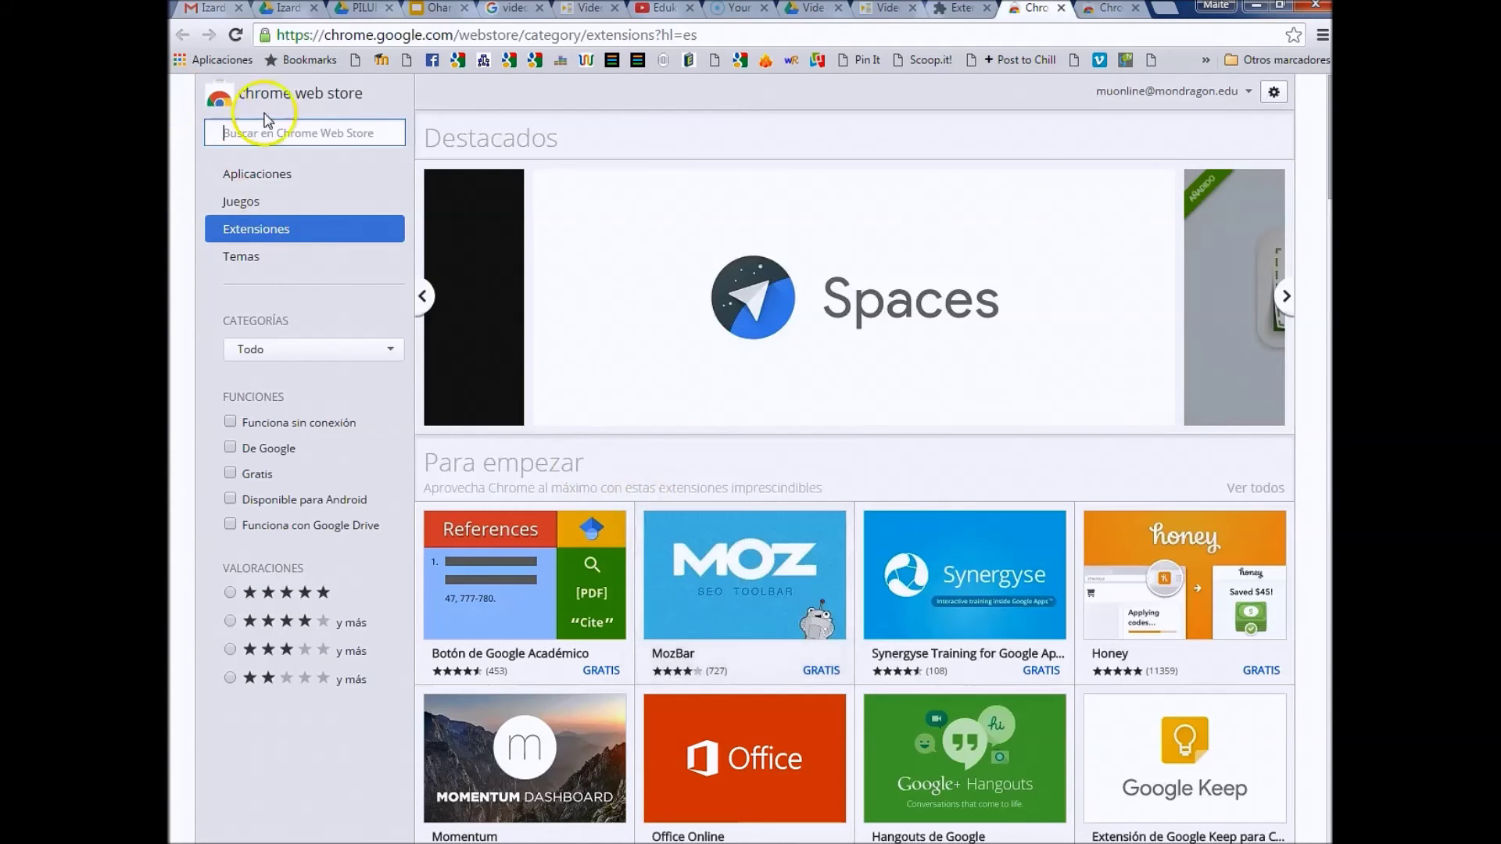
# Add the VideoNot.es application to Chrome from the web store's videonot.es results and launch it from the app launcher.
pyautogui.click(1105, 8)
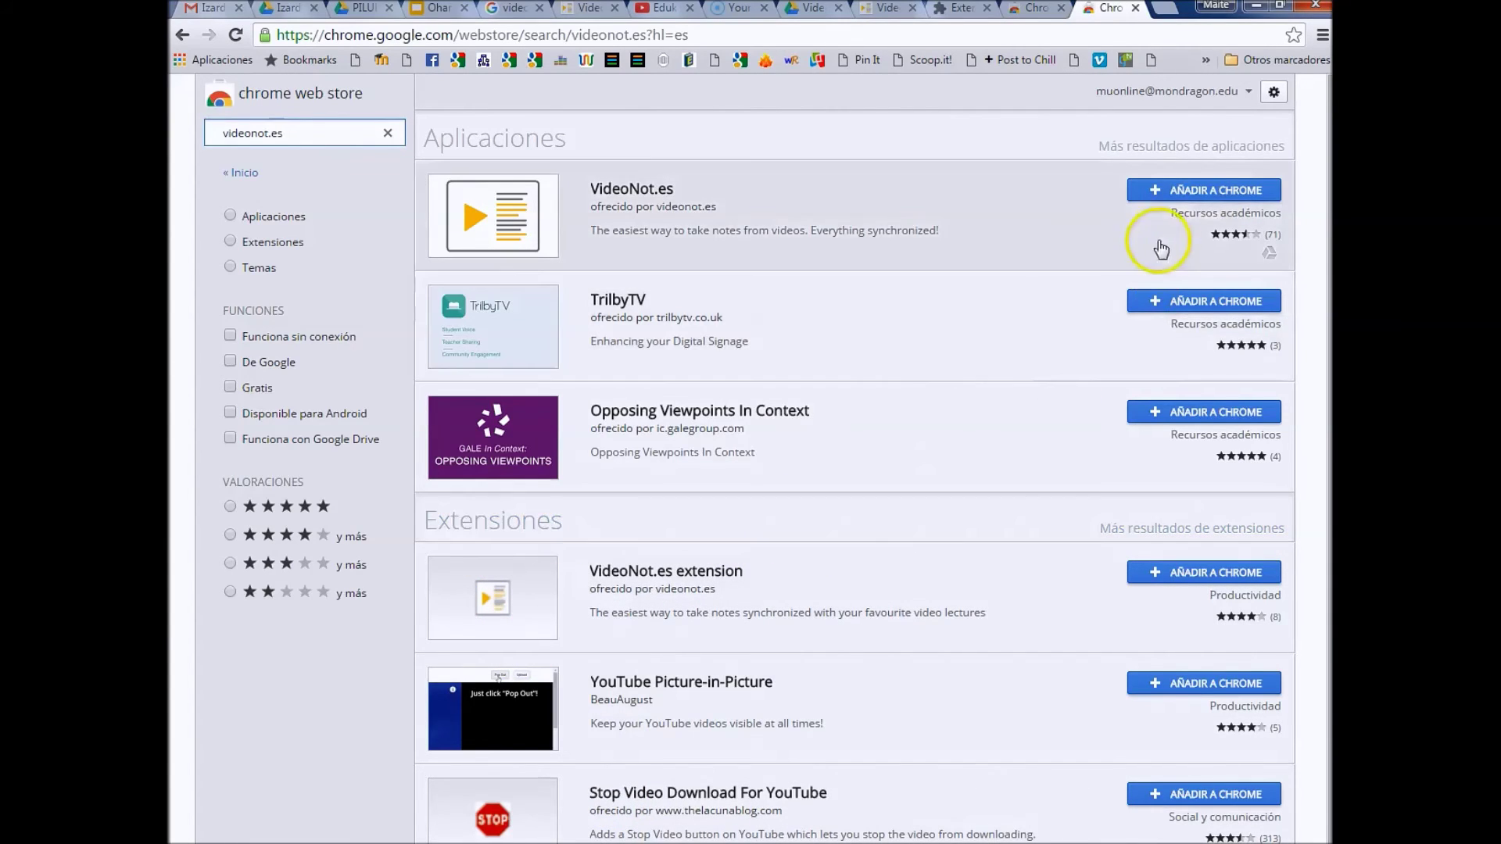
pyautogui.click(1192, 189)
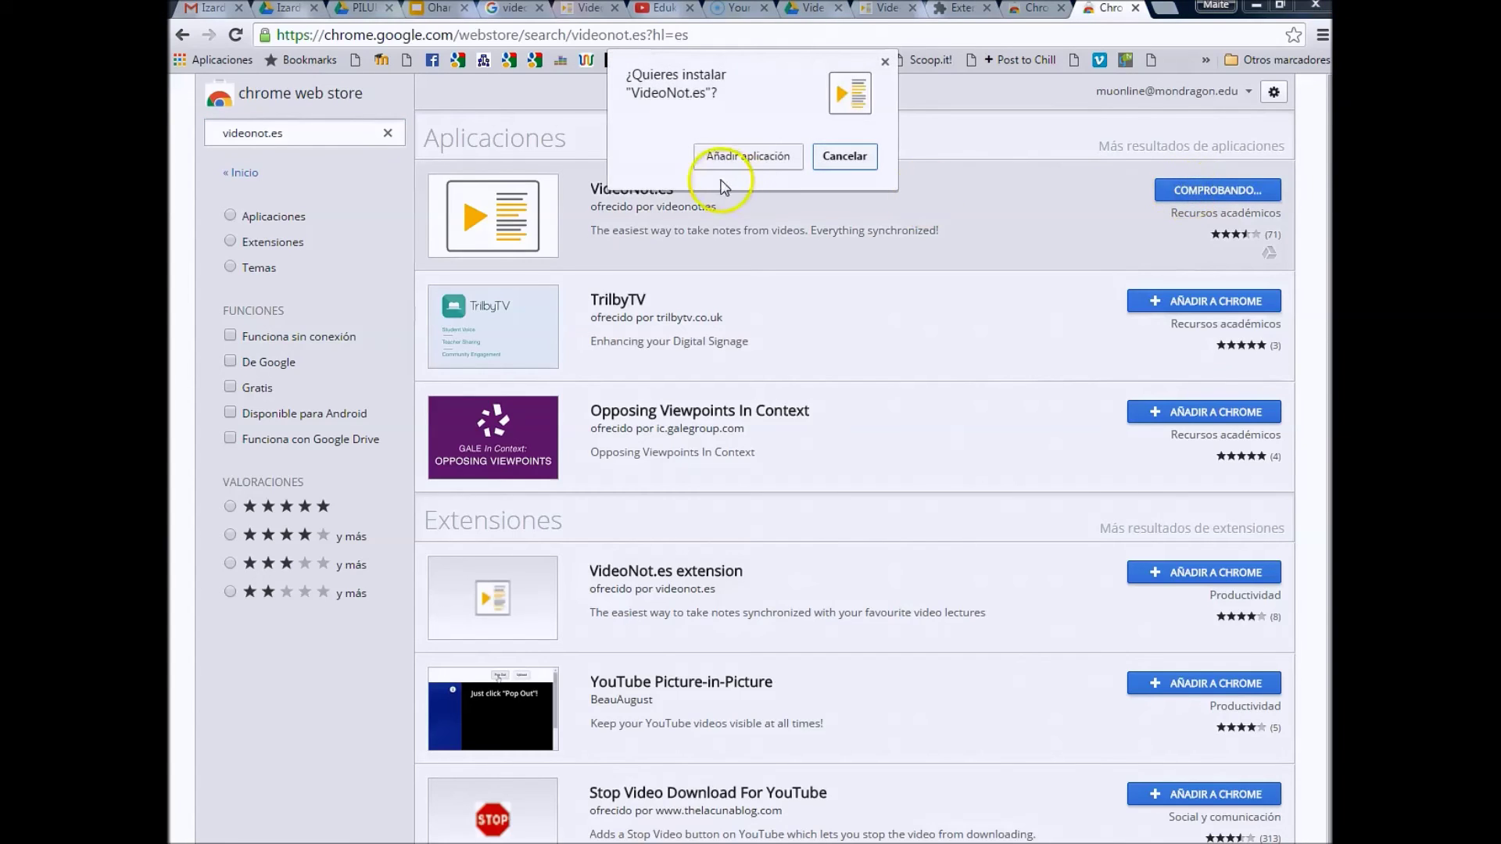
pyautogui.click(744, 155)
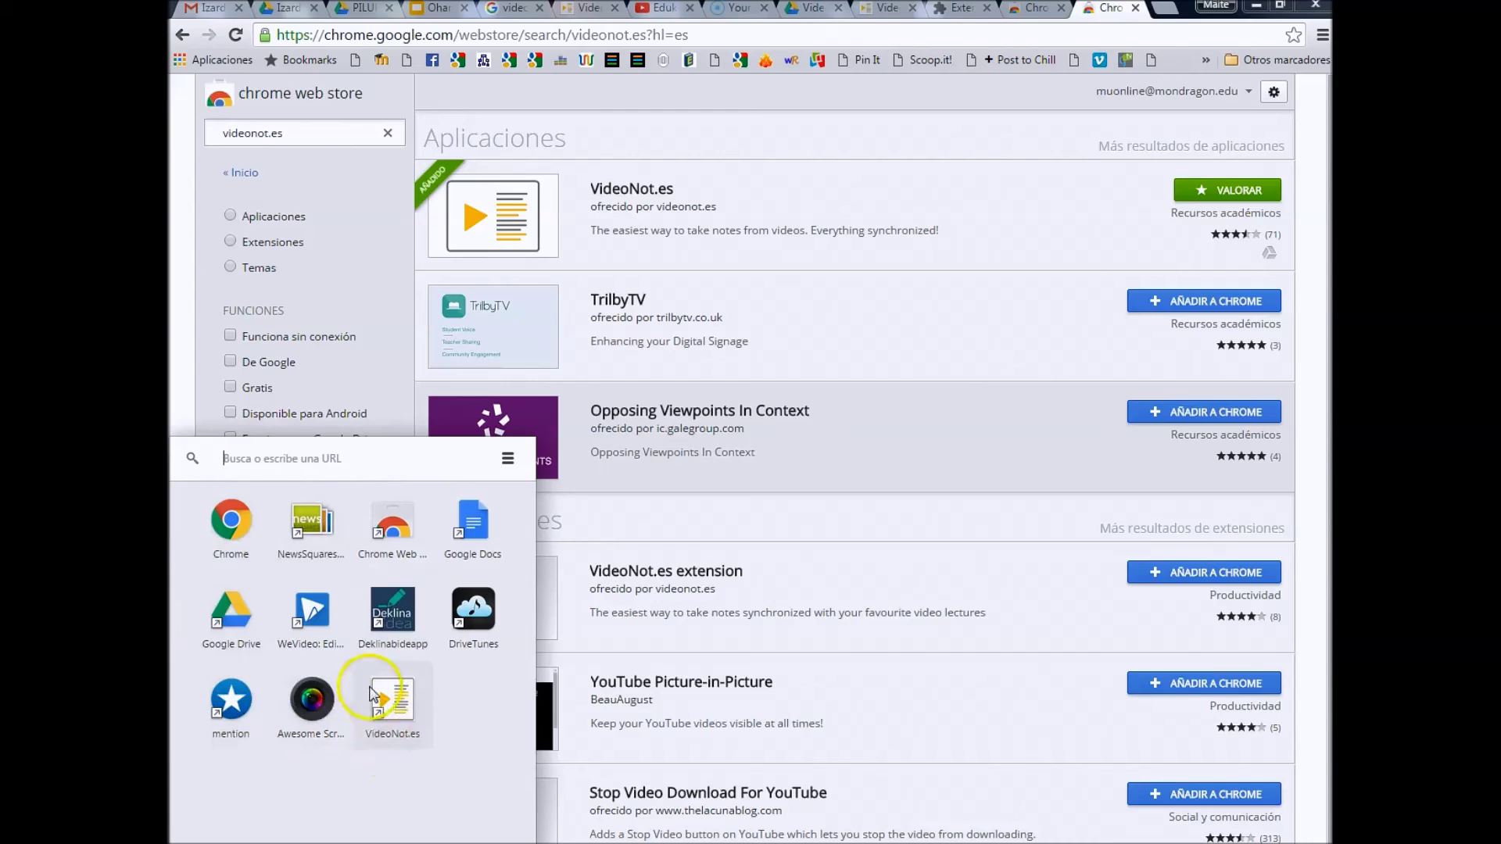
pyautogui.click(398, 718)
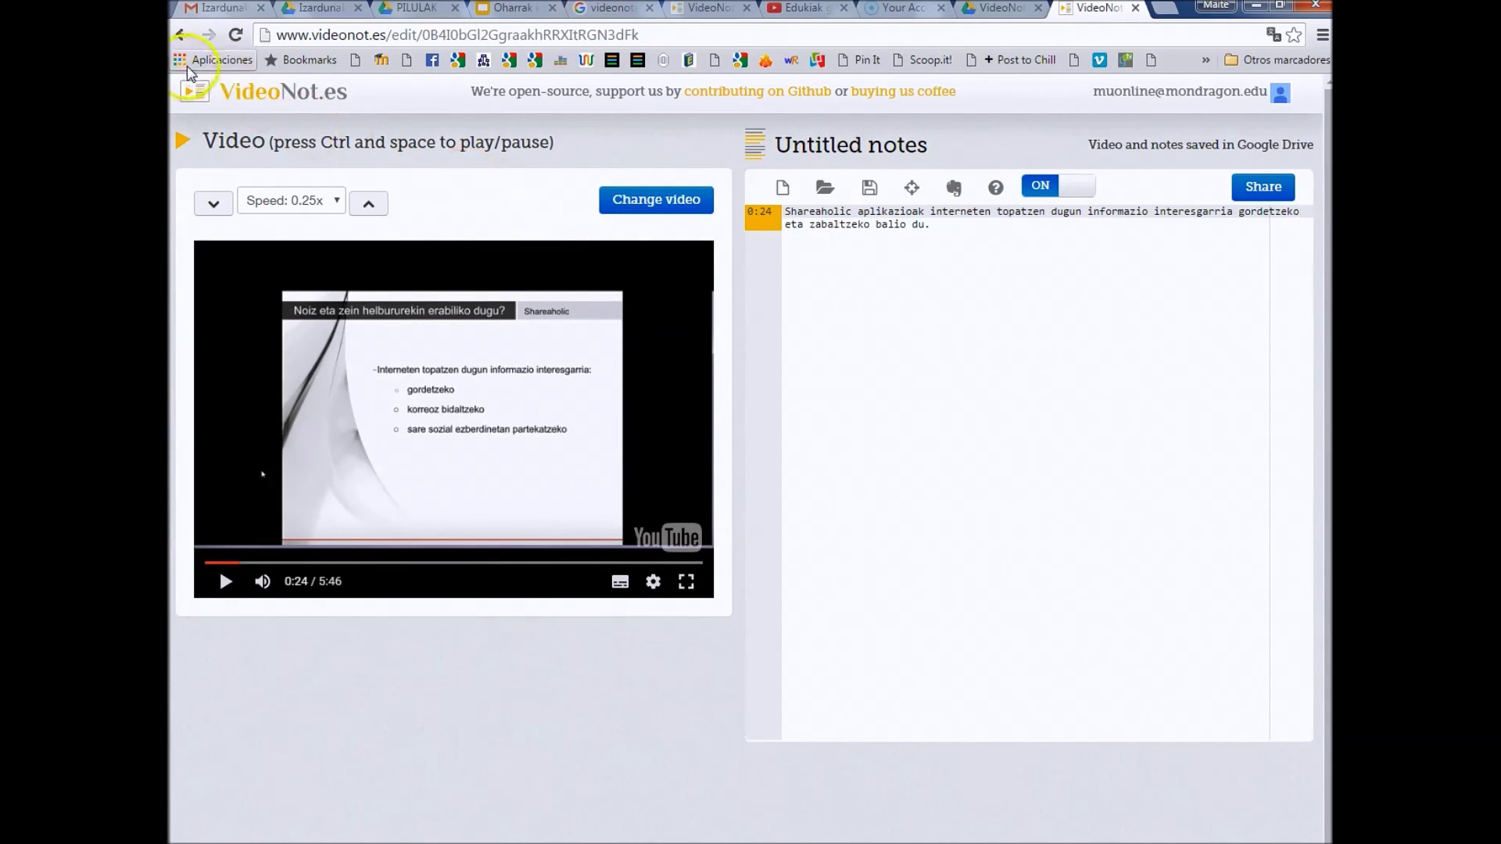
# Open Chrome's apps page from the VideoNot.es notes.
pyautogui.click(211, 60)
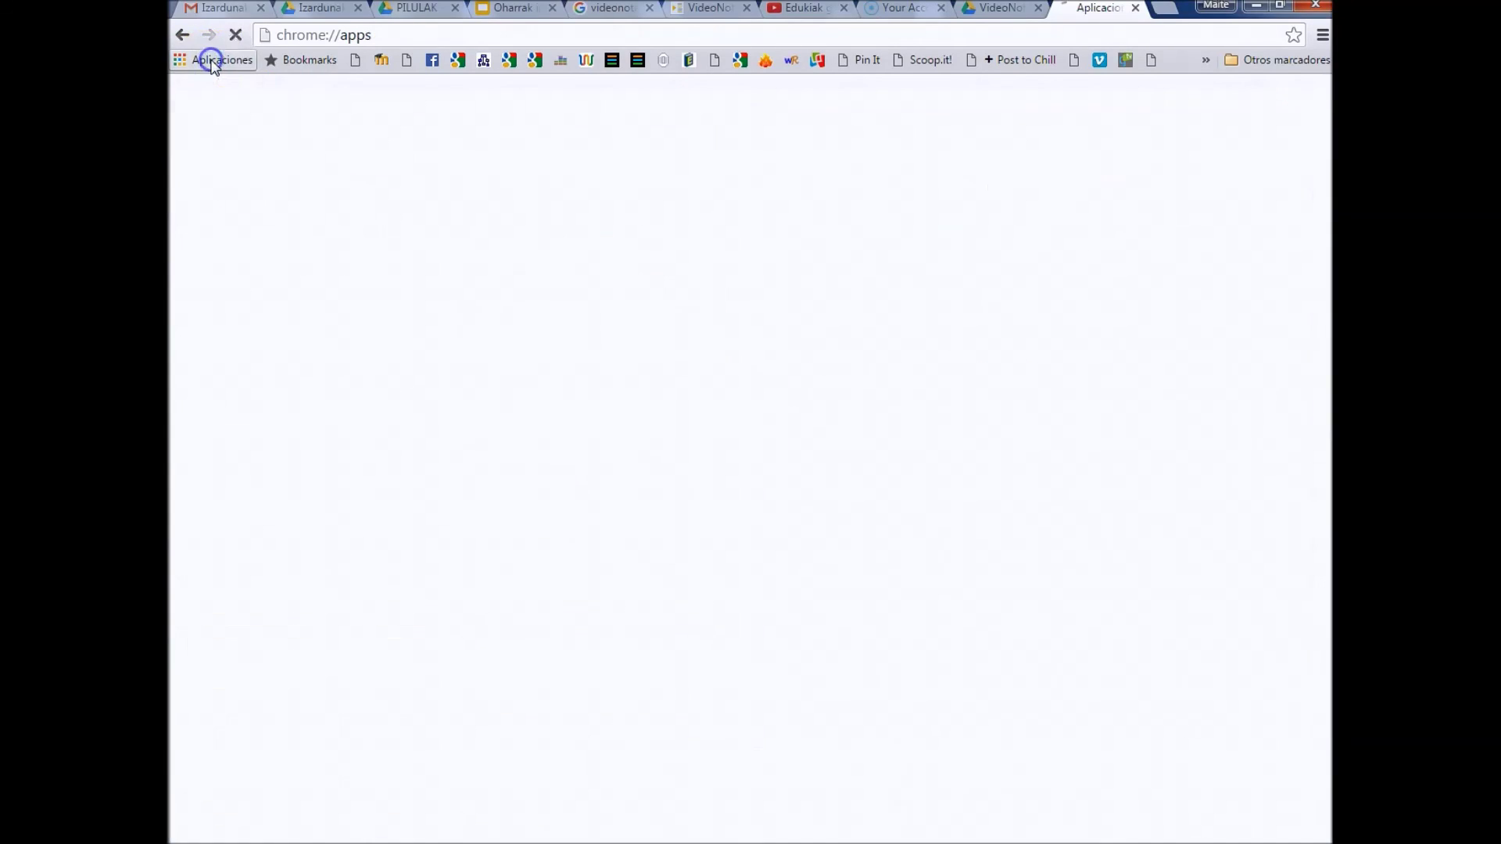